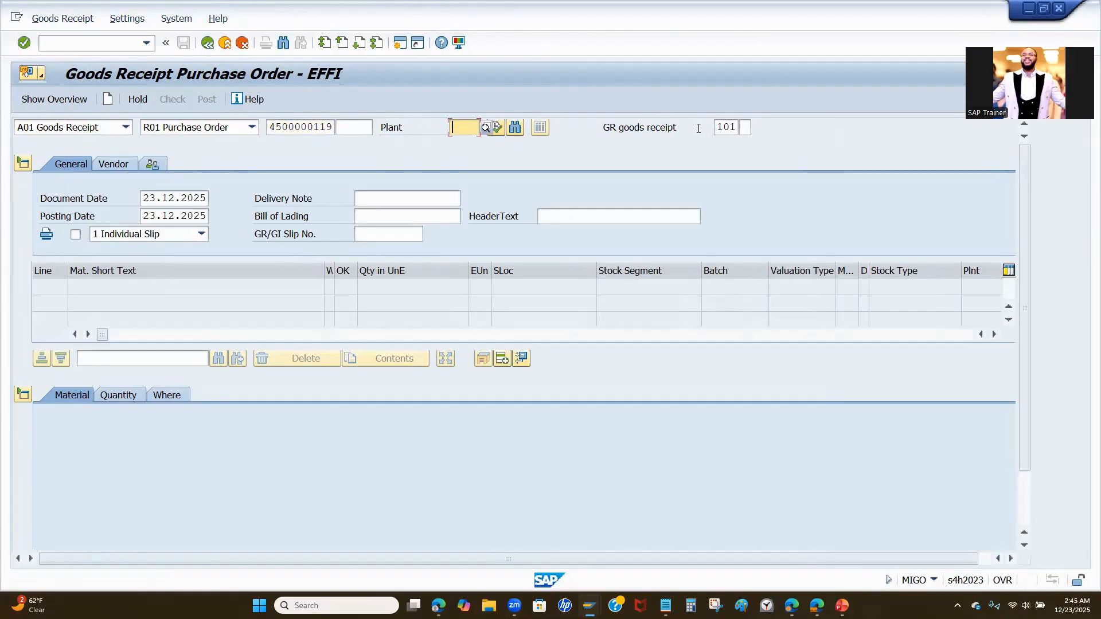
# - Load the entered purchase order into the goods receipt and review the item's material and quantity details
pyautogui.click(495, 127)
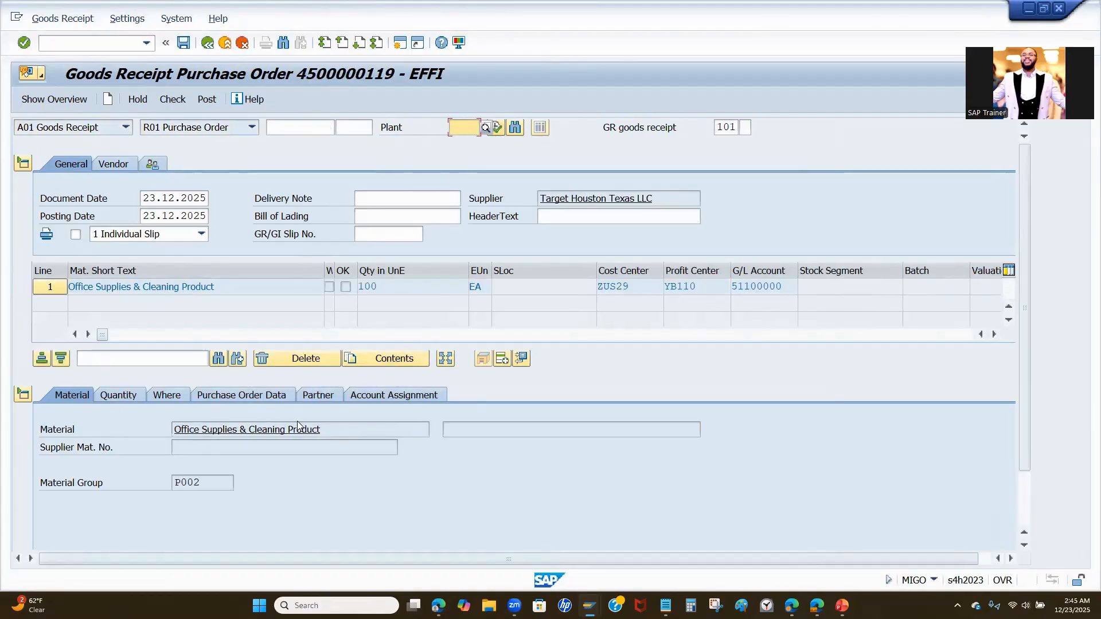
pyautogui.moveTo(321, 429); pyautogui.dragTo(140, 429)
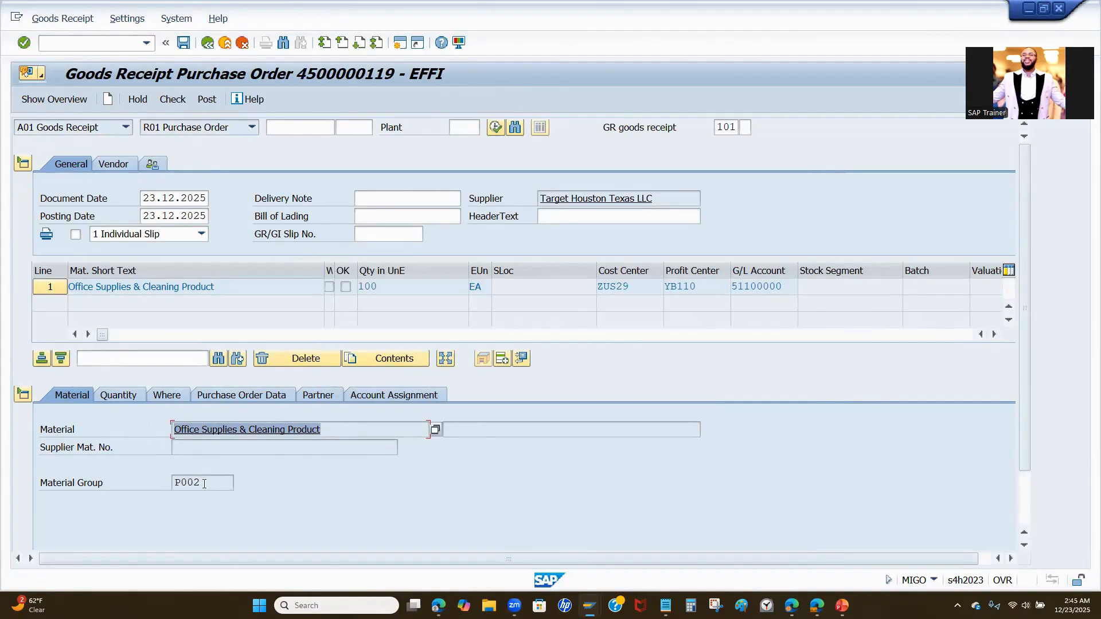
pyautogui.moveTo(205, 483); pyautogui.dragTo(139, 485)
pyautogui.click(128, 396)
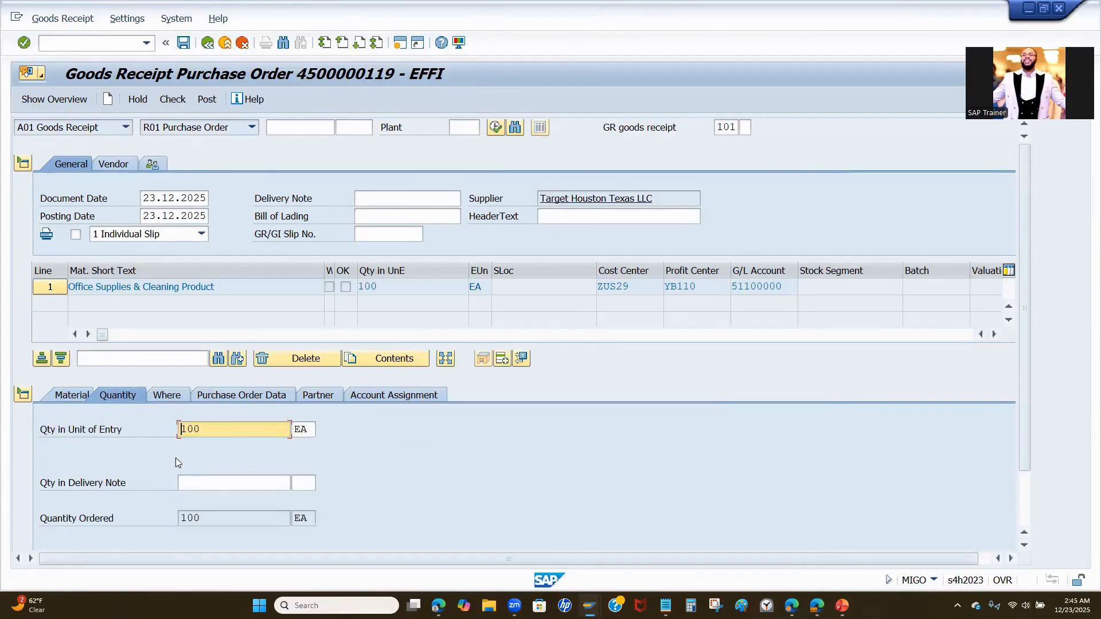
pyautogui.scroll(-2, 215, 471)
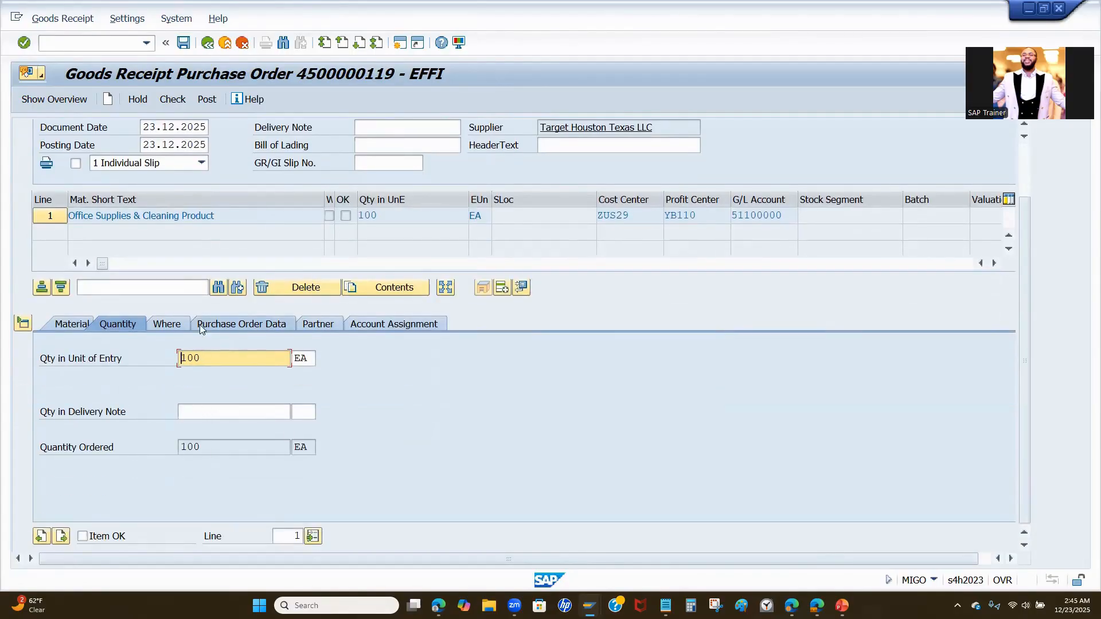
# - Review the item's receiving location details, focusing on the movement type description and the stock type
pyautogui.click(166, 325)
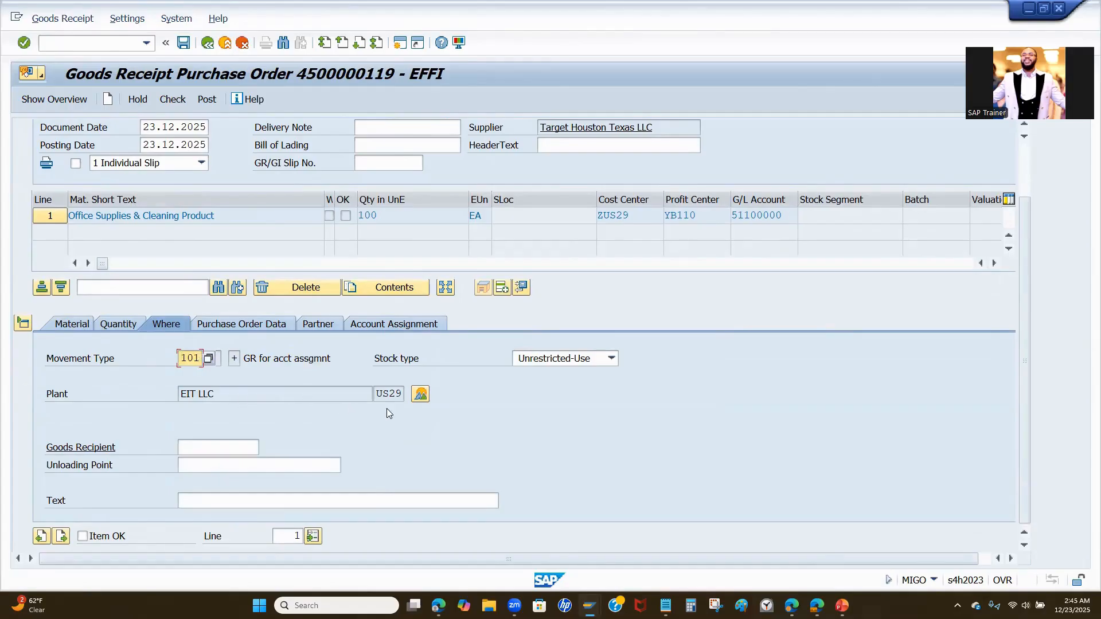
pyautogui.moveTo(243, 359); pyautogui.dragTo(325, 365)
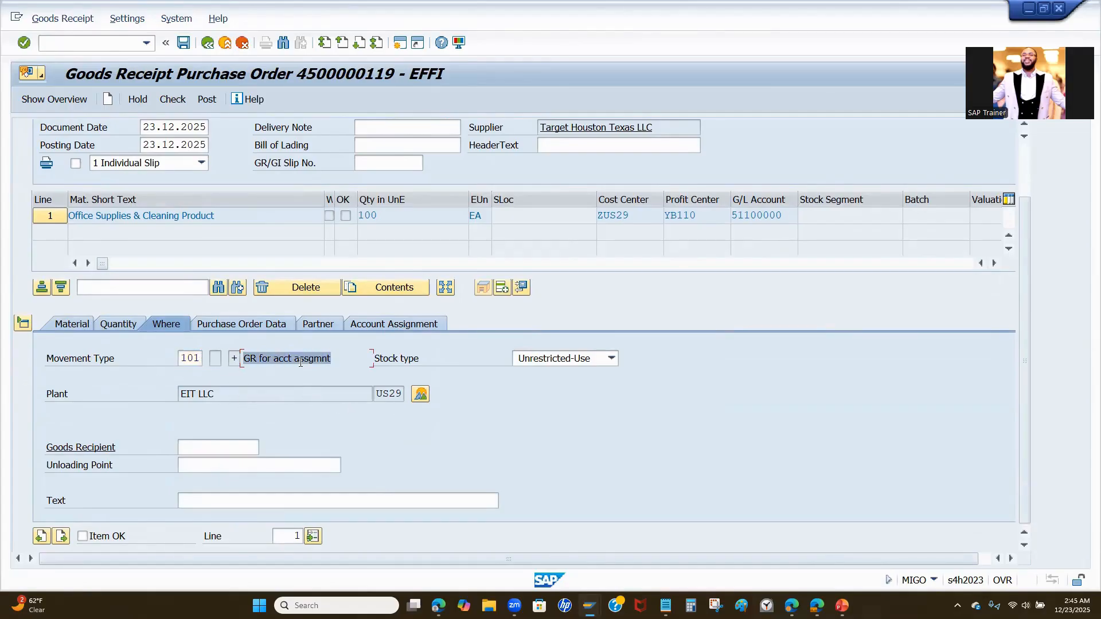
pyautogui.click(438, 358)
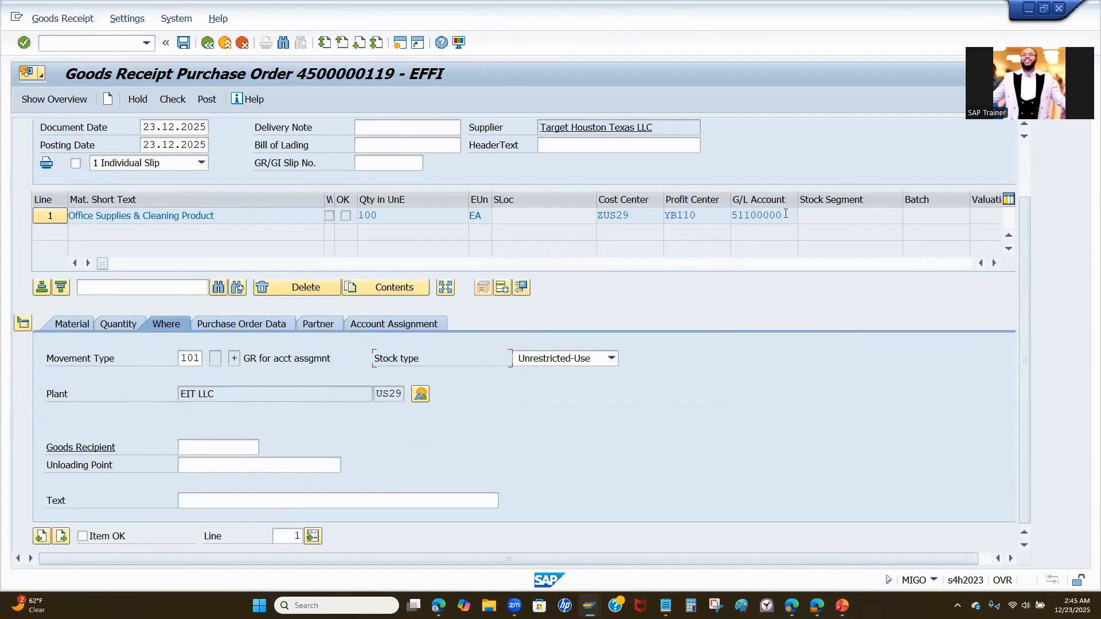
# - Check the cost center and G/L account on the item line, and mark the item as OK
pyautogui.moveTo(787, 214); pyautogui.dragTo(596, 216)
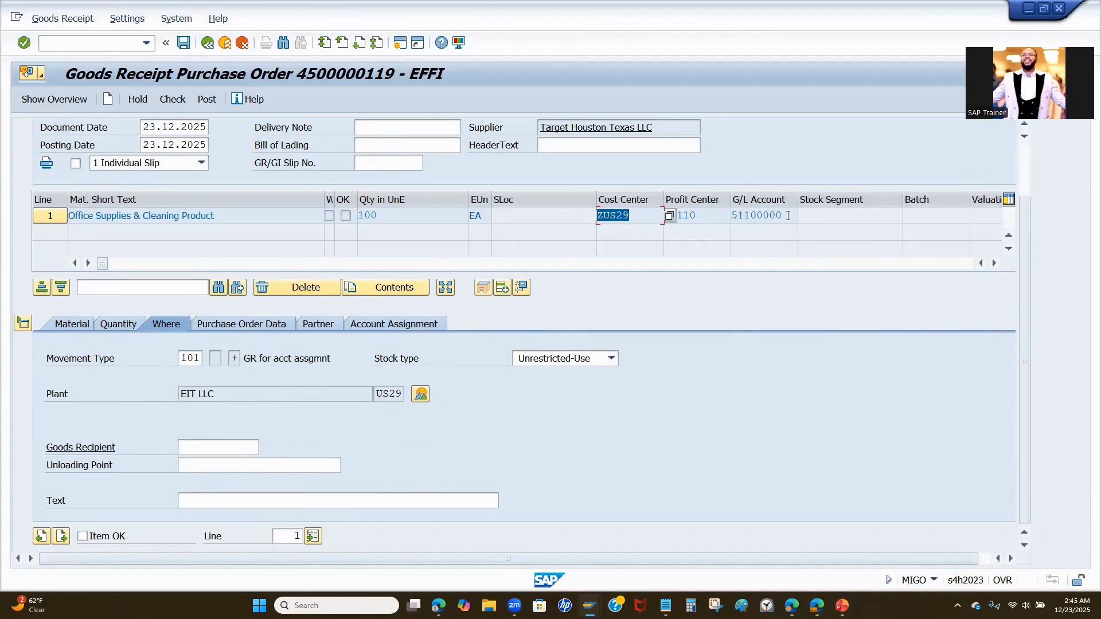
pyautogui.moveTo(788, 216); pyautogui.dragTo(734, 224)
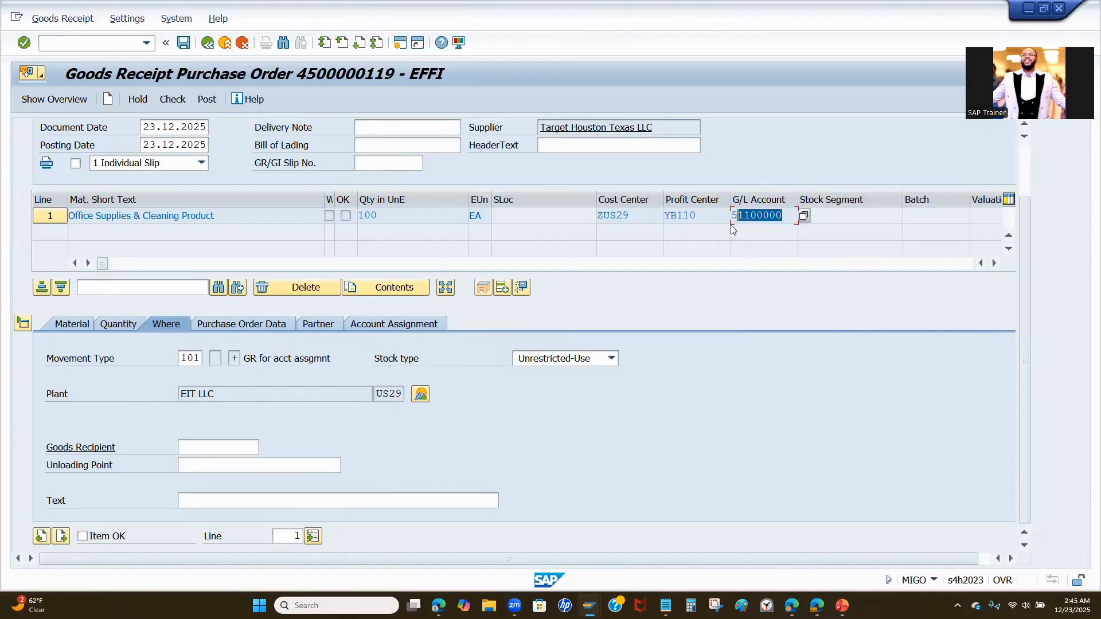
pyautogui.moveTo(647, 215); pyautogui.dragTo(577, 217)
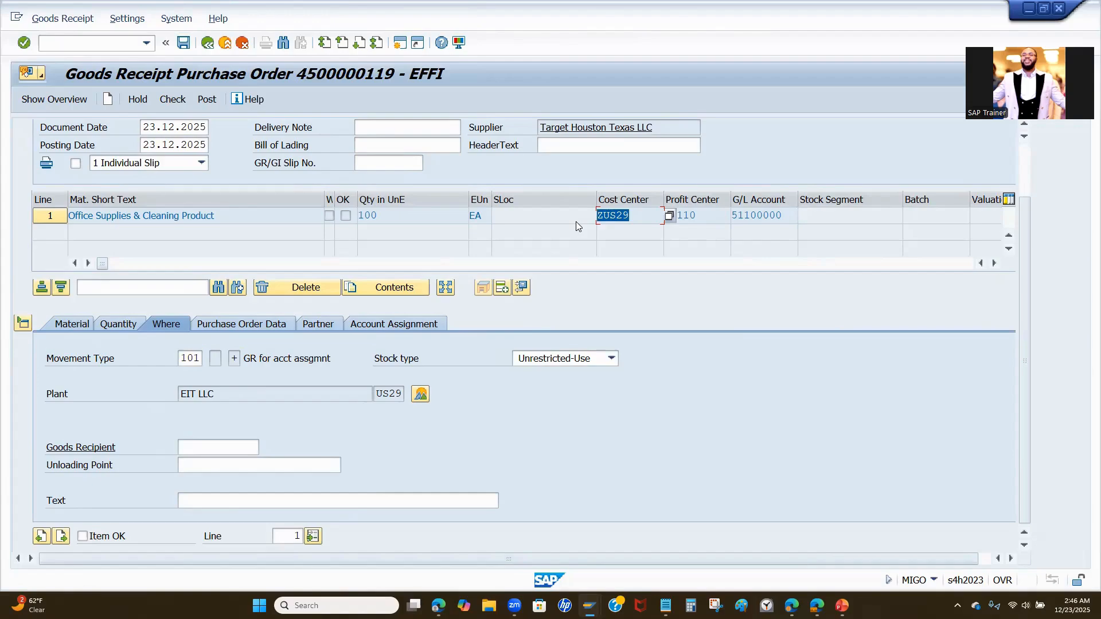
pyautogui.click(640, 213)
pyautogui.moveTo(640, 216); pyautogui.dragTo(592, 223)
pyautogui.click(83, 536)
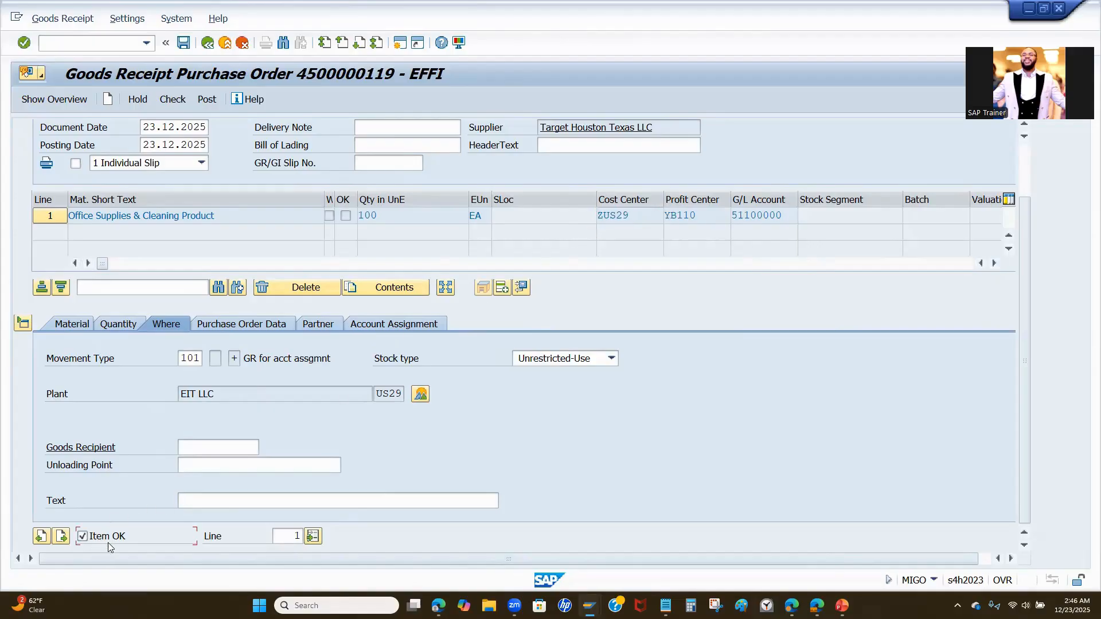
# - Review the item's purchase order data and its vendor partner details
pyautogui.click(240, 325)
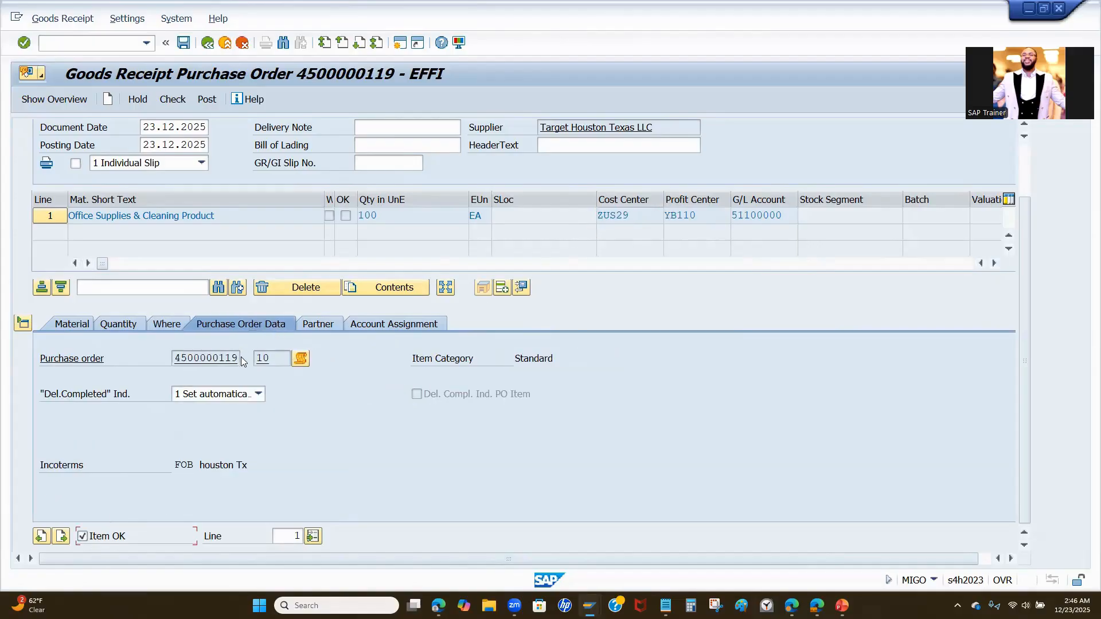
pyautogui.doubleClick(238, 359)
pyautogui.click(319, 324)
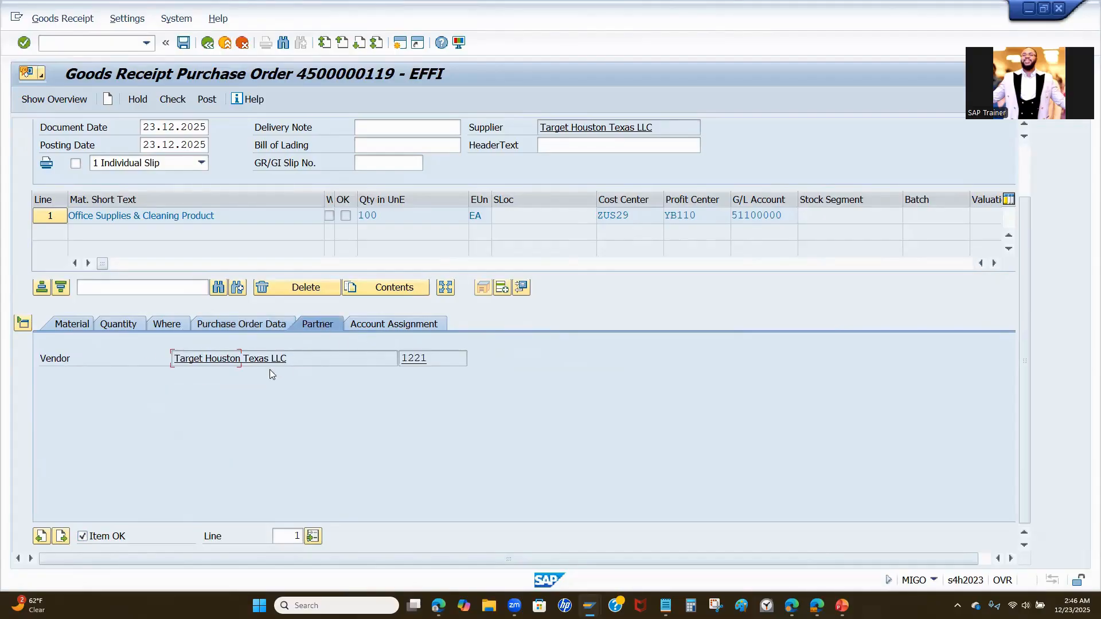
# - Examine the item's account assignment: G/L account, cost center, profit center and functional area
pyautogui.click(398, 327)
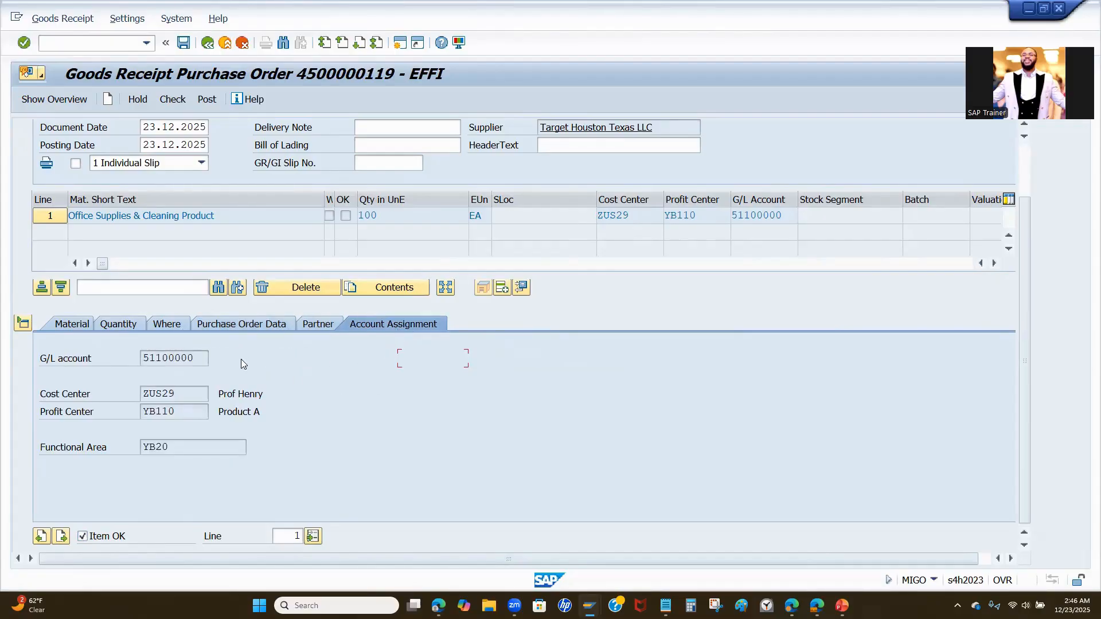
pyautogui.doubleClick(172, 357)
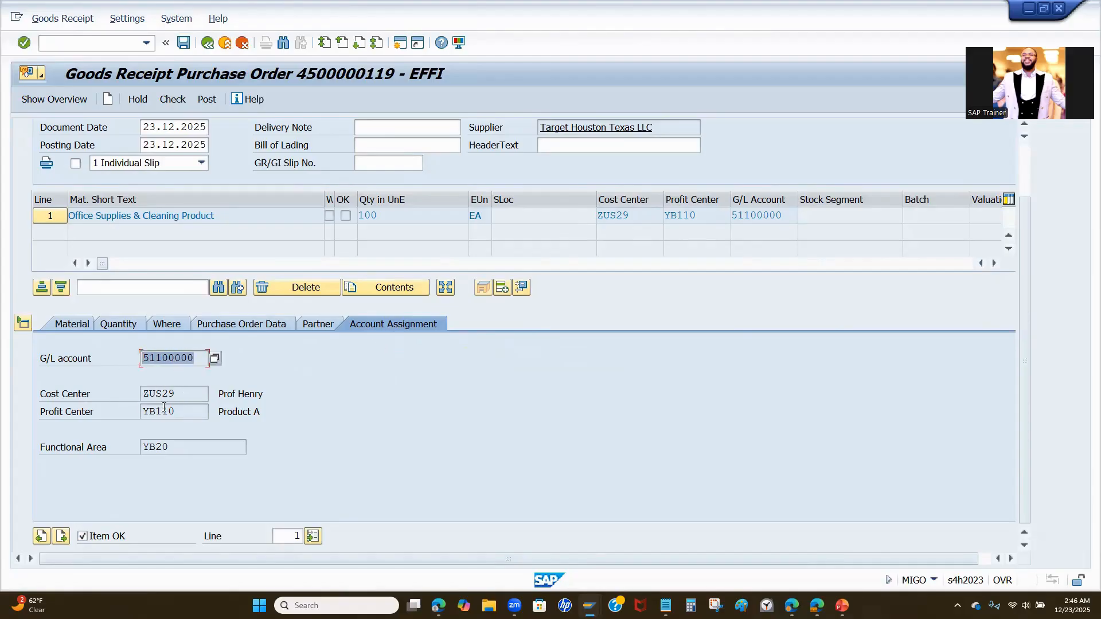
pyautogui.doubleClick(180, 396)
pyautogui.moveTo(270, 394); pyautogui.dragTo(223, 394)
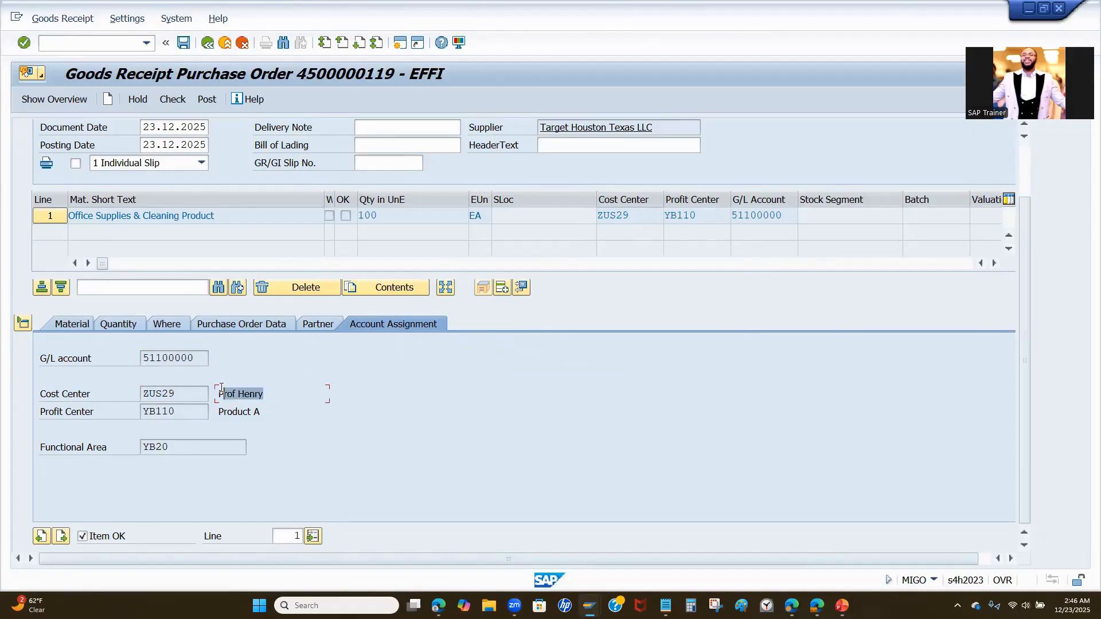
pyautogui.doubleClick(175, 408)
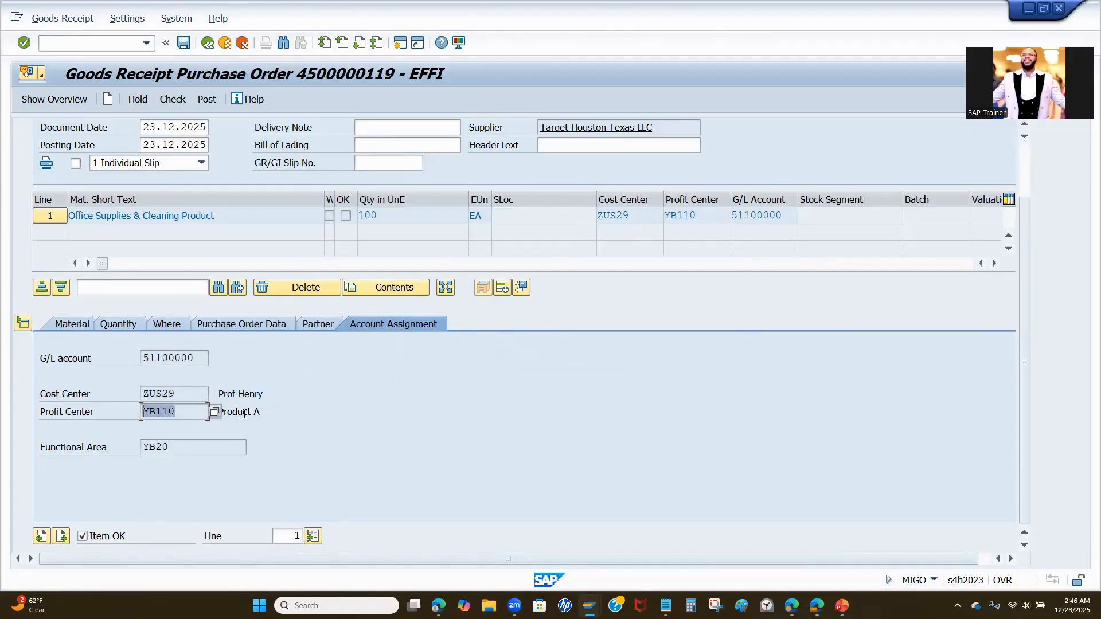
pyautogui.moveTo(273, 413); pyautogui.dragTo(214, 411)
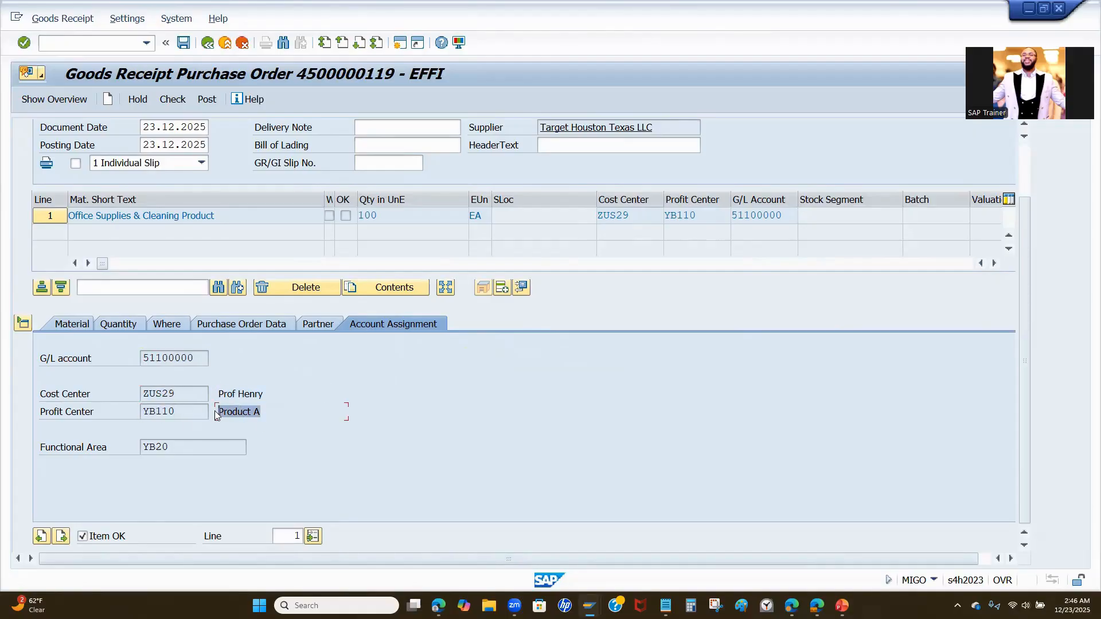
pyautogui.doubleClick(176, 446)
# - Check the goods receipt document for errors and post it
pyautogui.scroll(3, 211, 460)
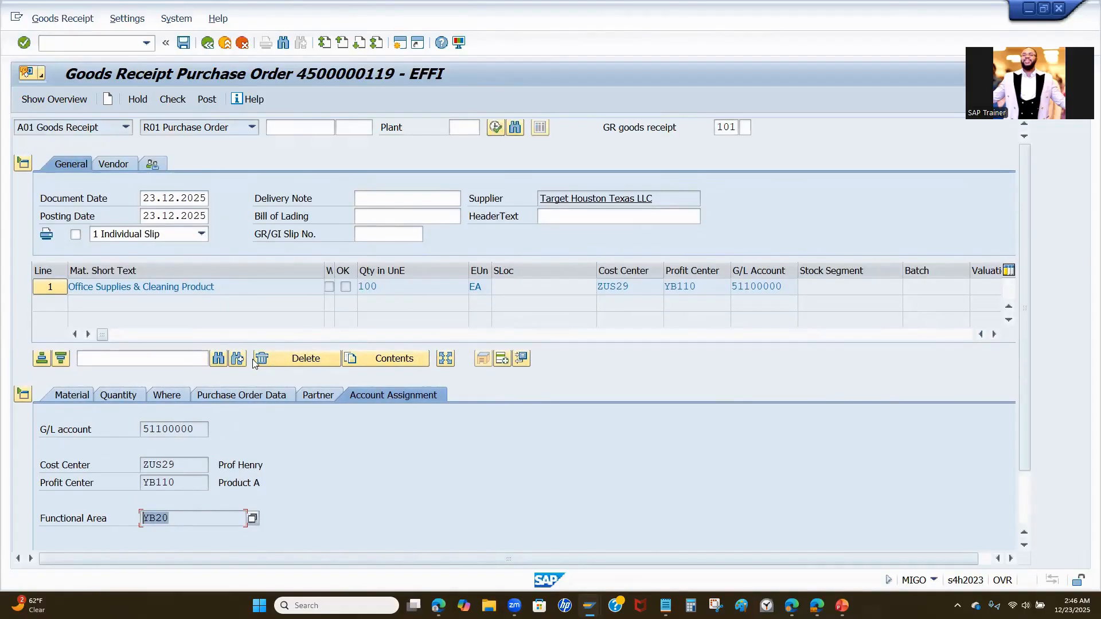
pyautogui.click(162, 97)
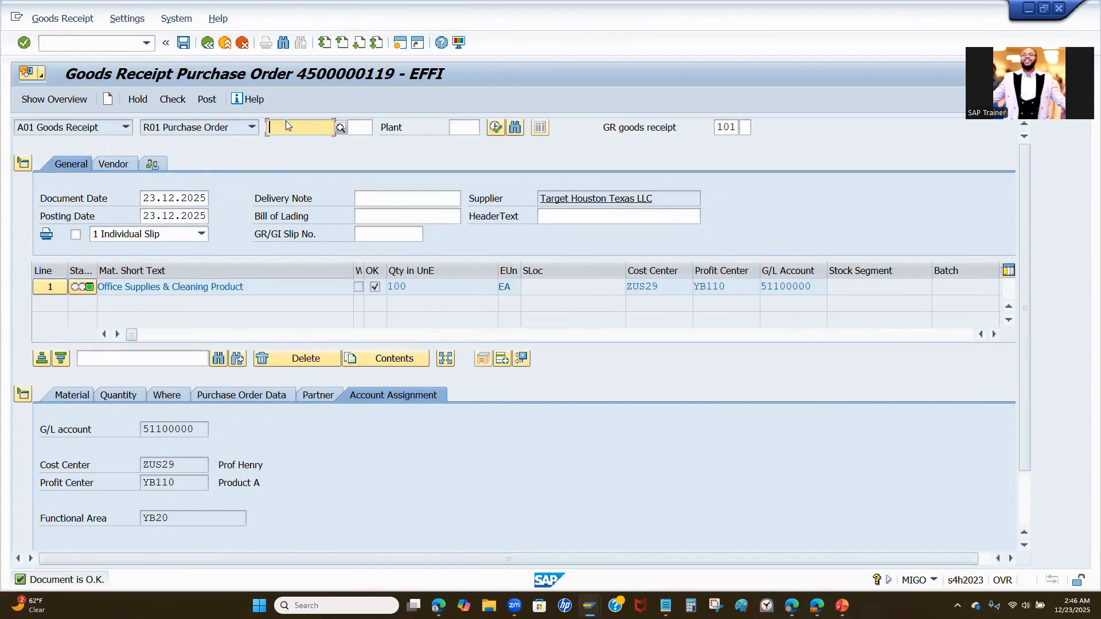
pyautogui.click(208, 100)
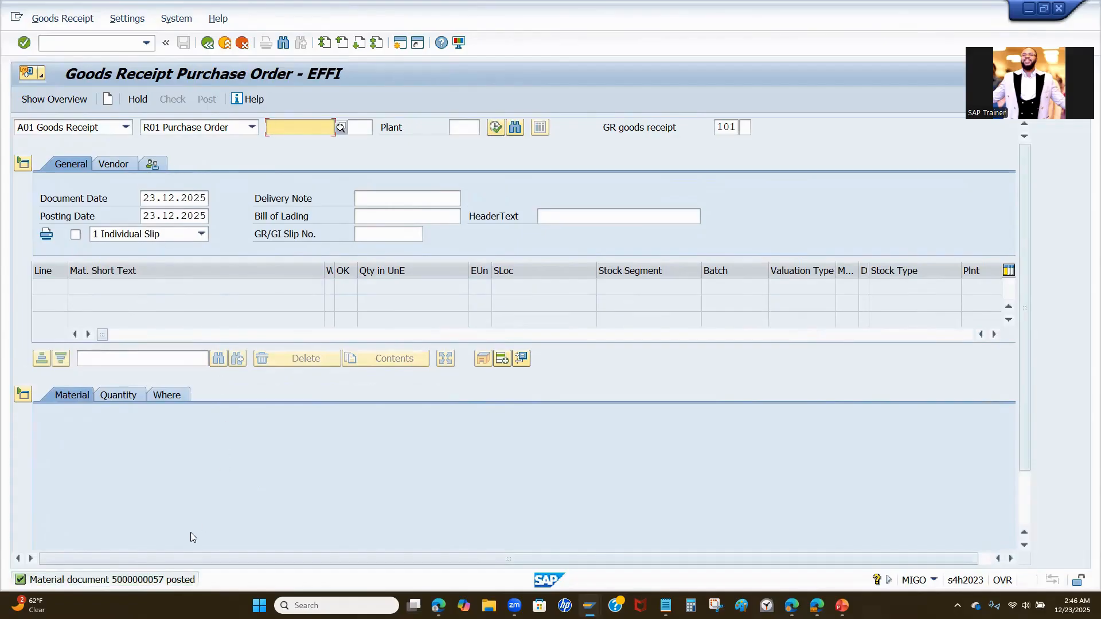
# - Switch the transaction to A04 Display and load the just-posted material document for 2025
pyautogui.click(125, 127)
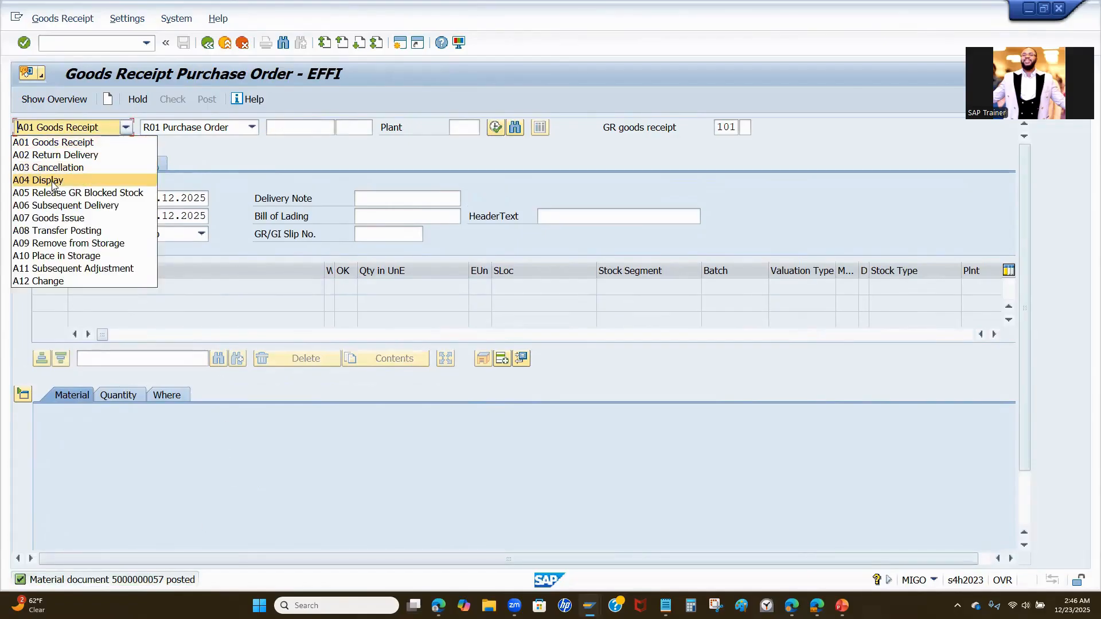
pyautogui.click(77, 176)
pyautogui.moveTo(268, 127); pyautogui.dragTo(328, 134)
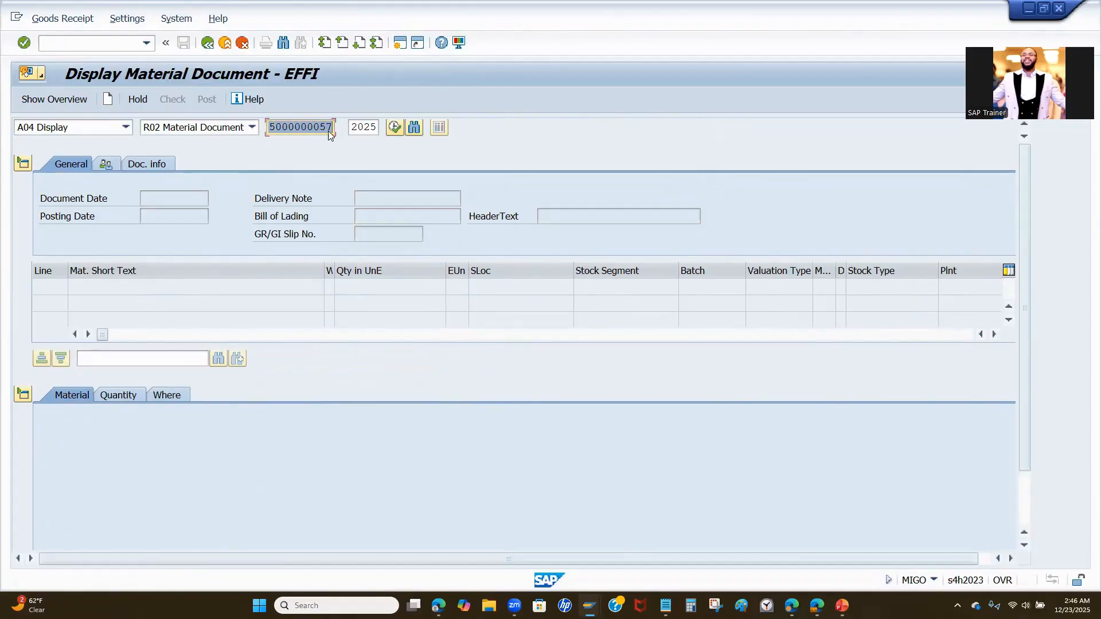
pyautogui.click(394, 128)
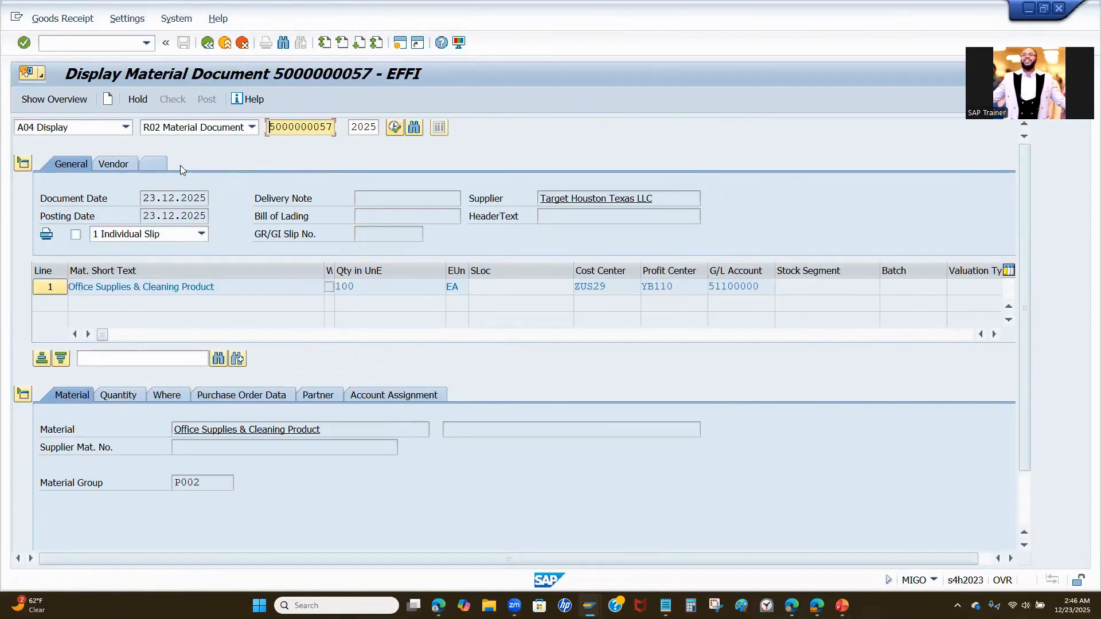
# - List the FI documents of the material document and open the accounting document
pyautogui.click(181, 165)
pyautogui.click(576, 201)
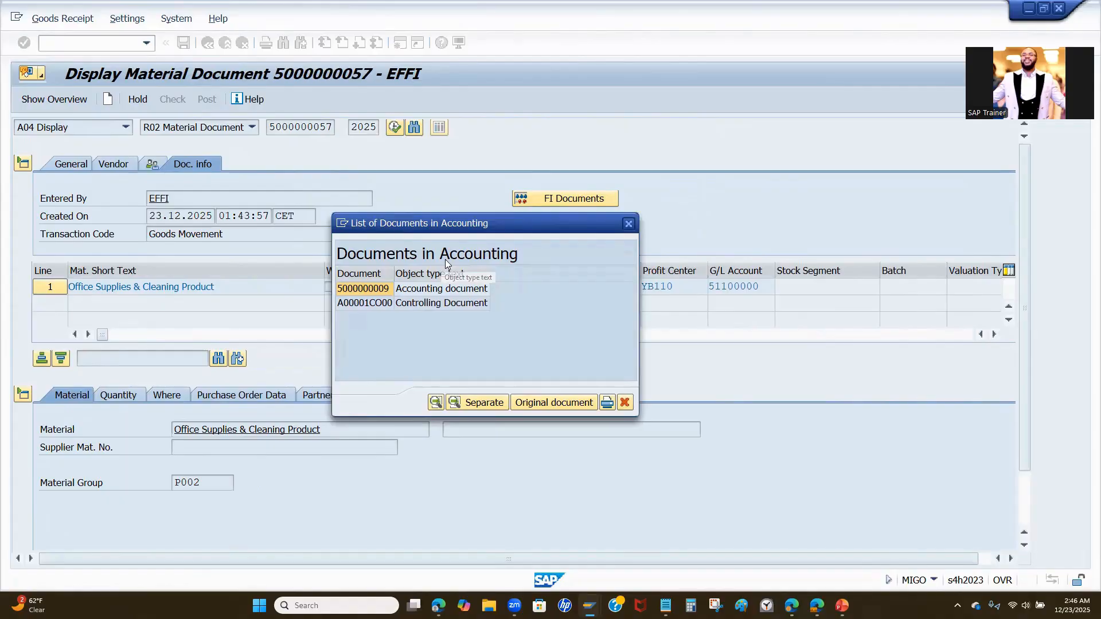
pyautogui.doubleClick(432, 288)
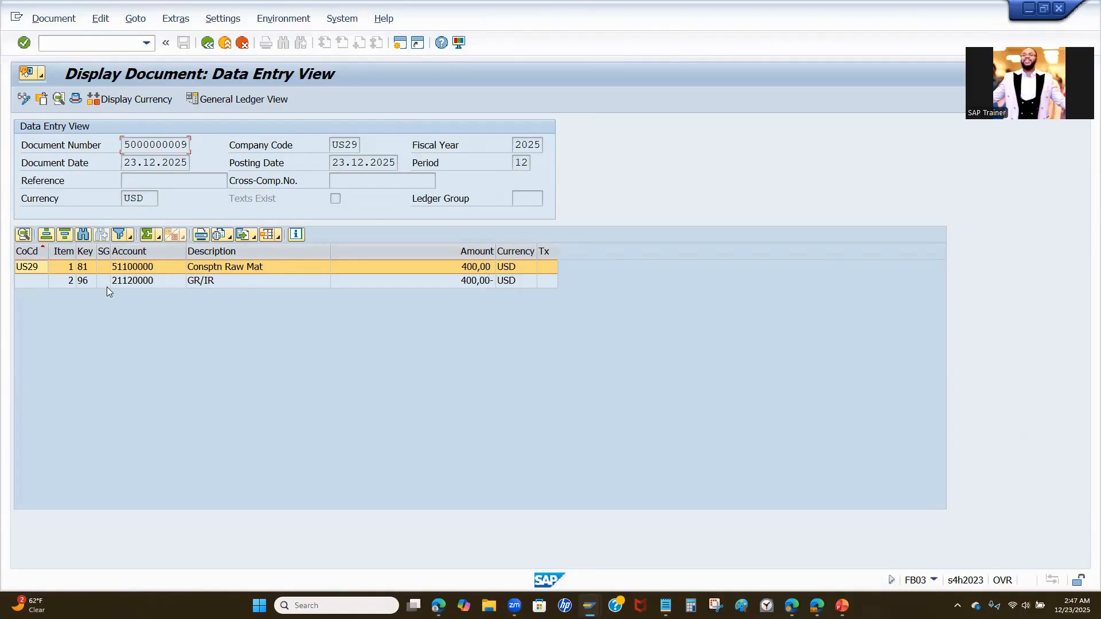
# - Look up the posting key descriptions for the accounting document's line items, including keys 81 and 96, and close the list
pyautogui.click(86, 281)
pyautogui.click(90, 280)
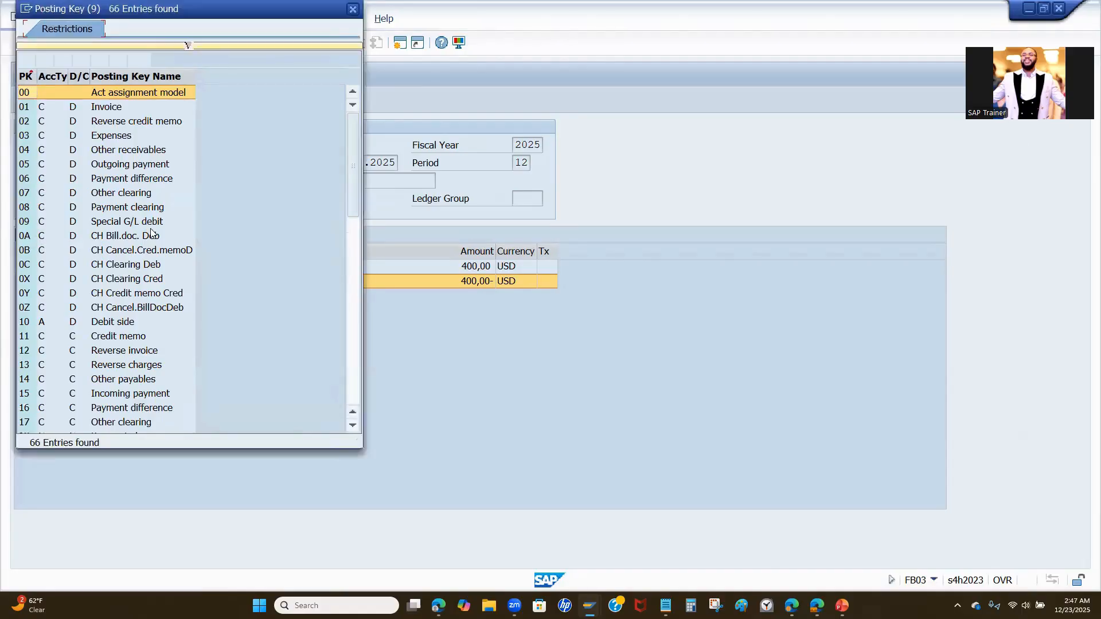
pyautogui.scroll(-10, 169, 236)
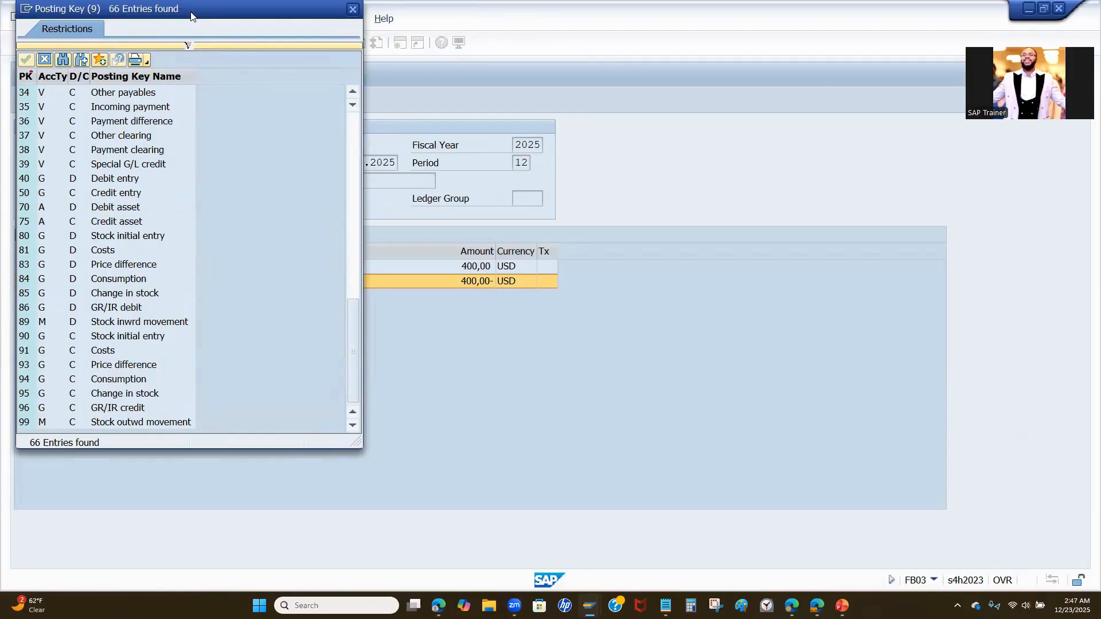
pyautogui.moveTo(187, 11); pyautogui.dragTo(643, 79)
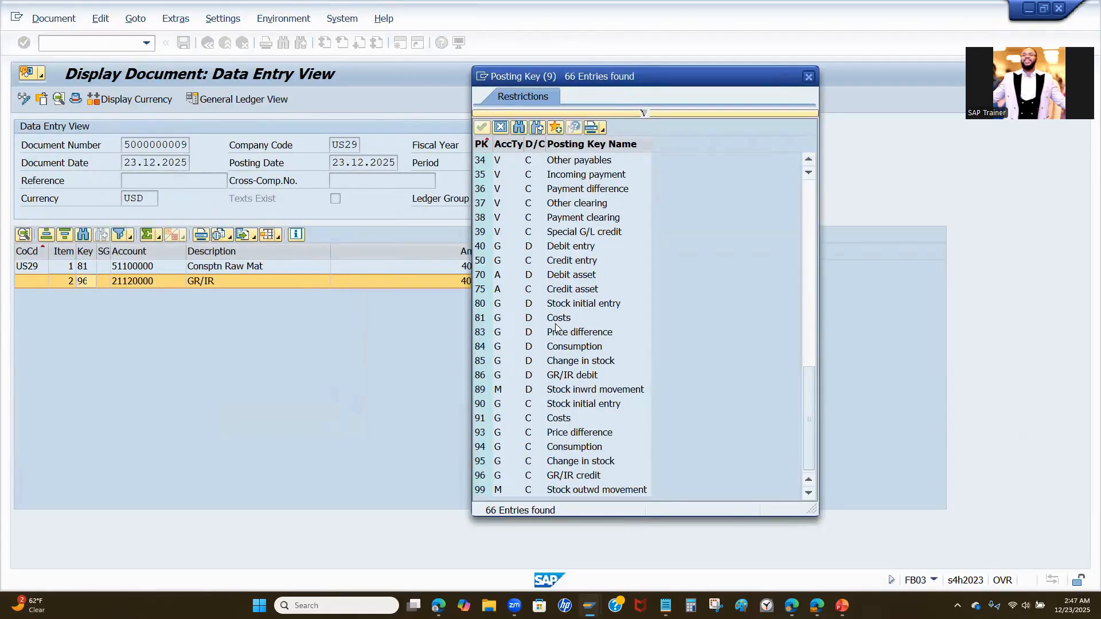
pyautogui.click(809, 76)
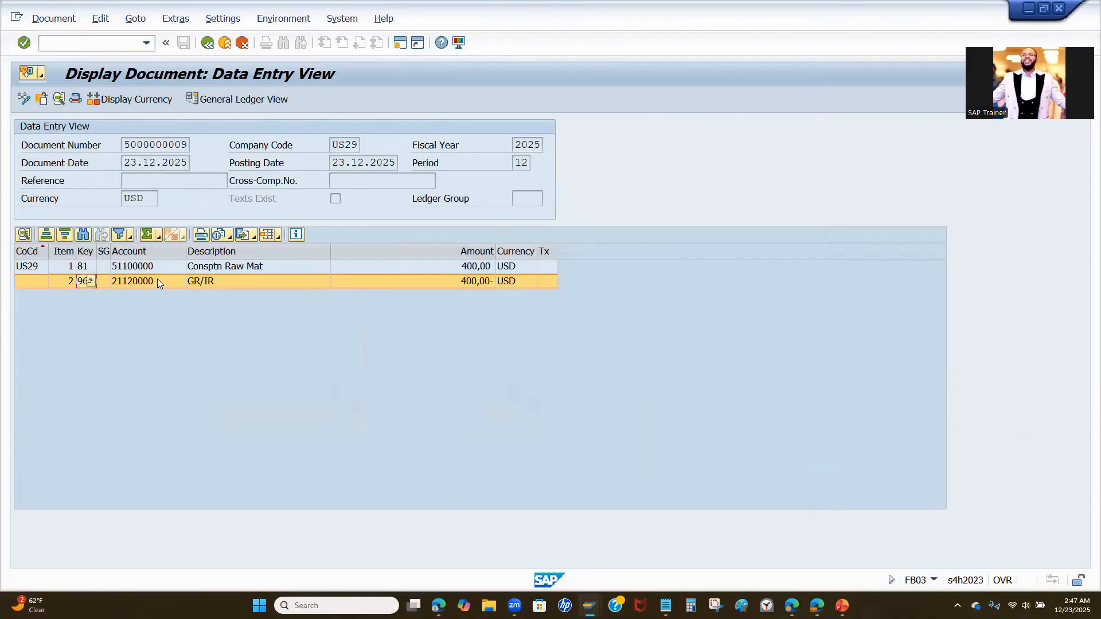
# - Return from the accounting document to the material document, close the document list and review the item's short text
pyautogui.click(208, 43)
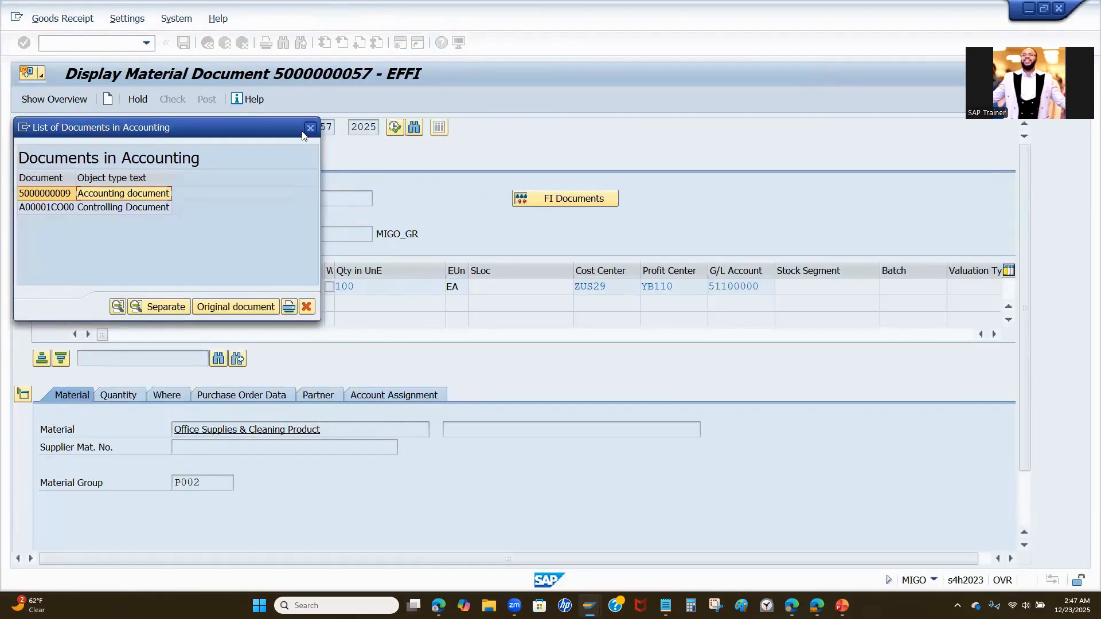
pyautogui.click(308, 130)
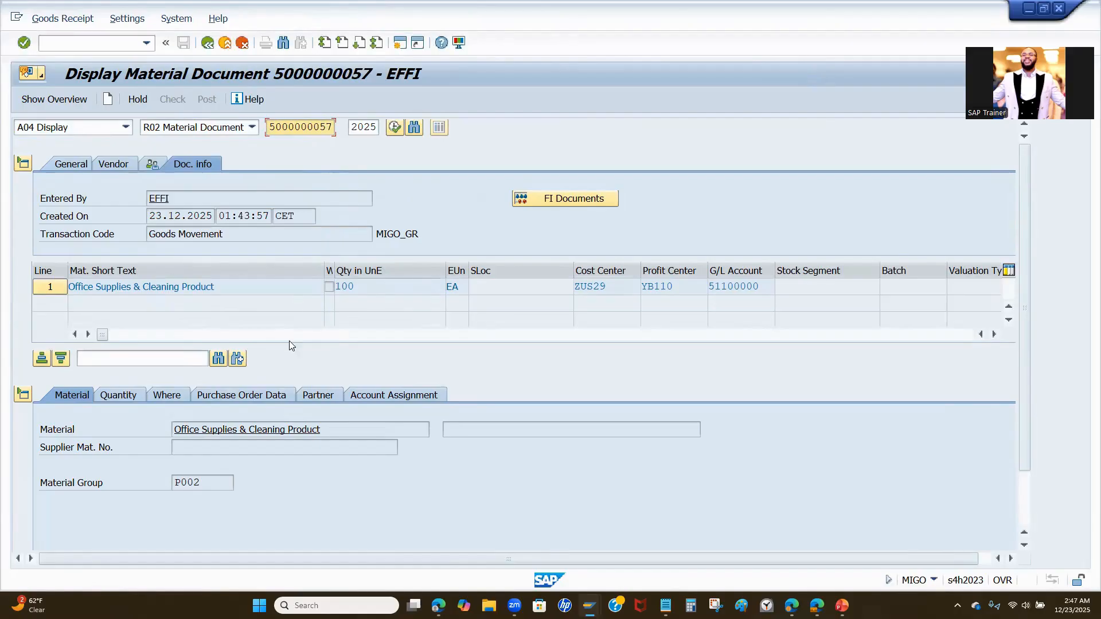
pyautogui.moveTo(224, 285); pyautogui.dragTo(10, 282)
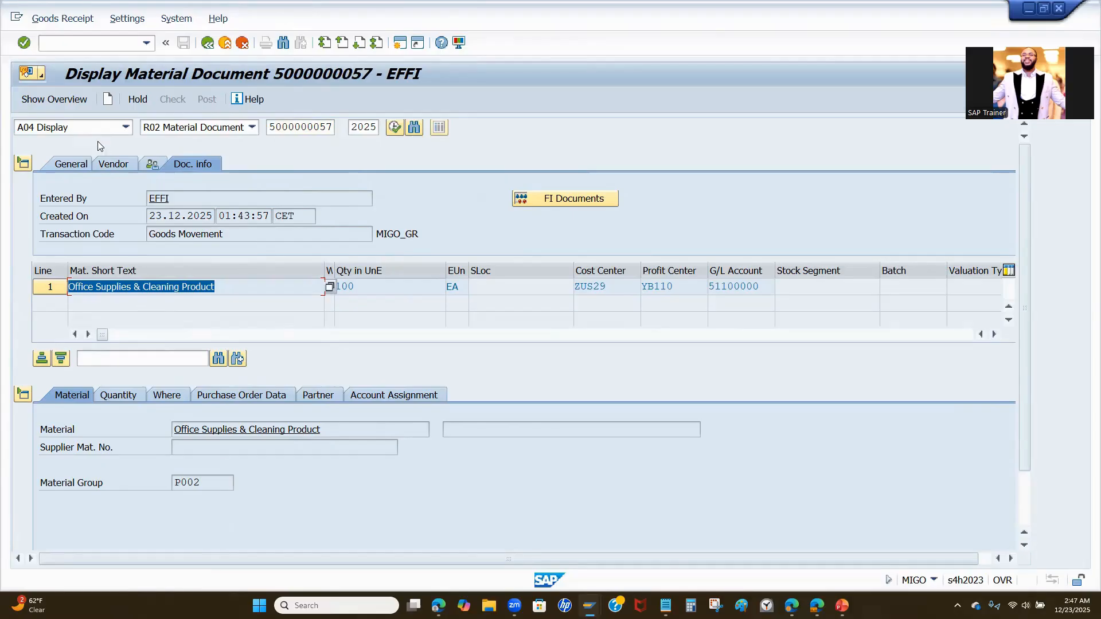
# - Leave the material document and start the incoming invoice transaction with the code /nmiro
pyautogui.click(100, 43)
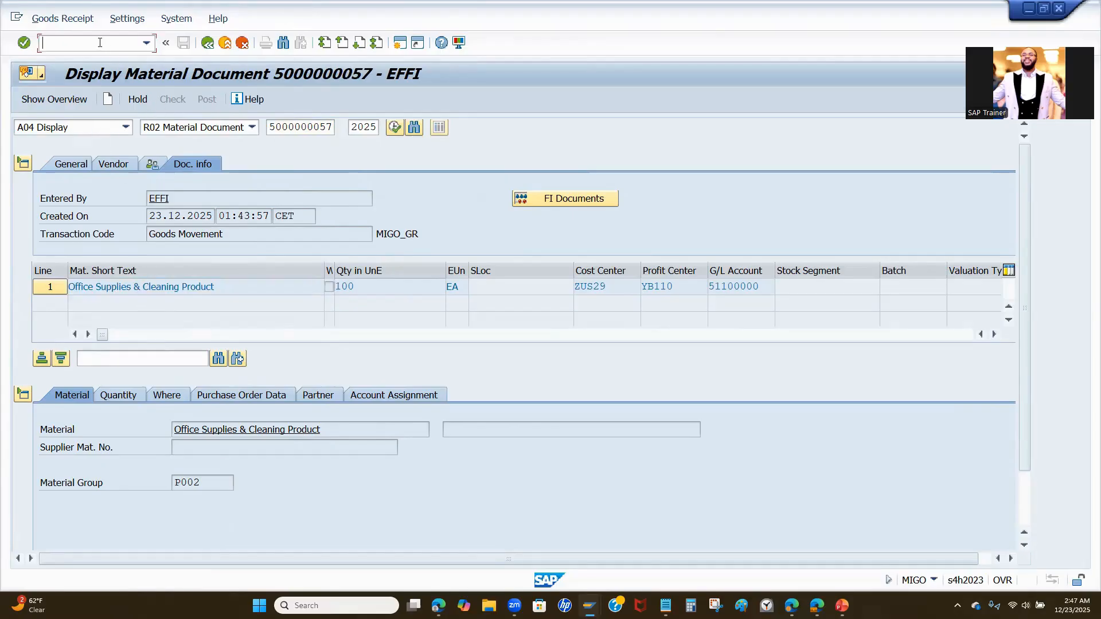
pyautogui.write('/nmiro')
pyautogui.press('Return')
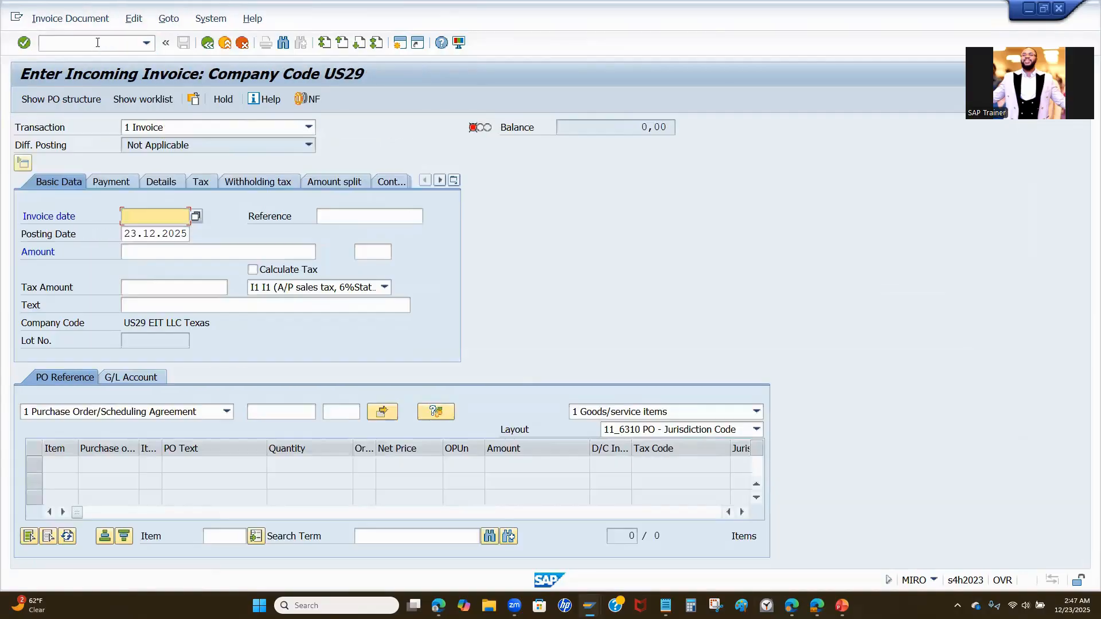
# - Fill in the invoice date 23.12.2025 and set the reference to the previously used entry K#PO118
pyautogui.click(149, 228)
pyautogui.click(334, 214)
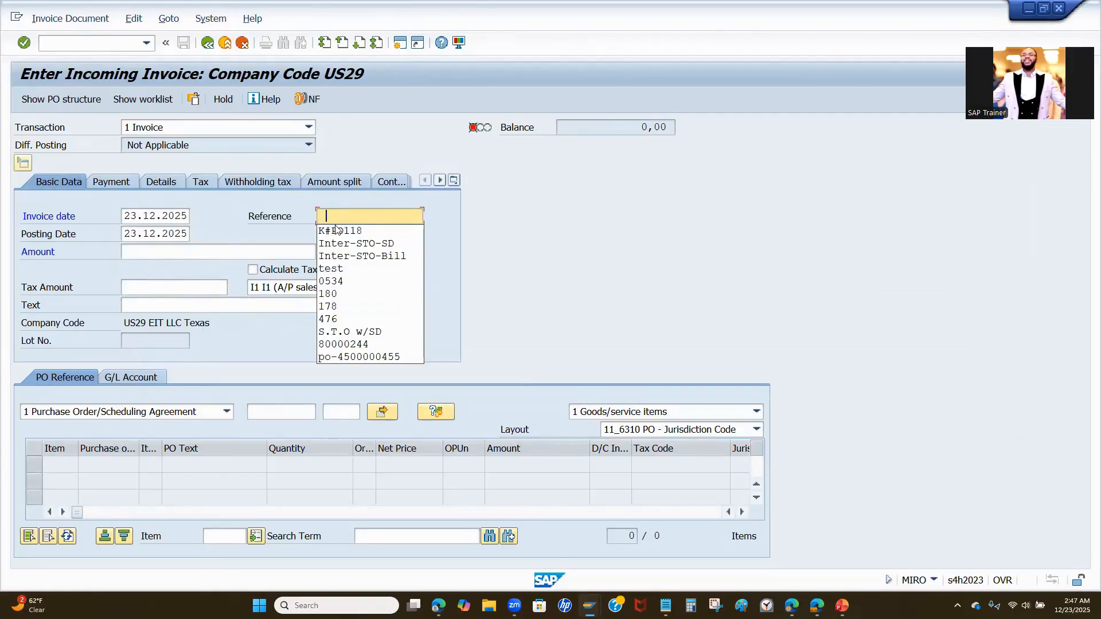
pyautogui.click(338, 230)
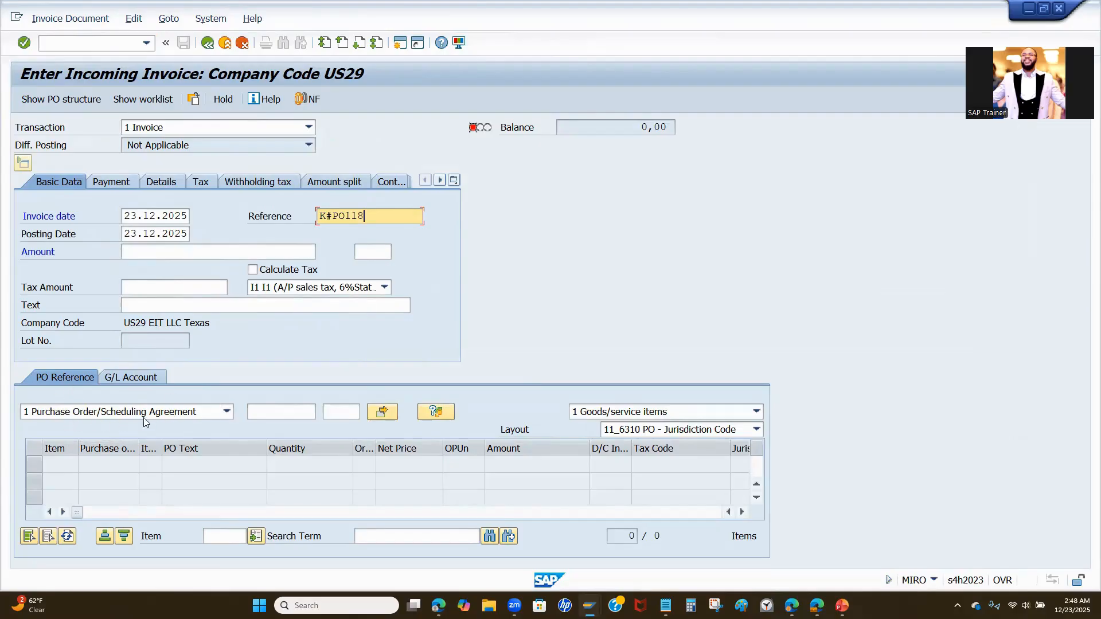
# - Enter the copied purchase order number as the document reference and change the invoice's reference text to K#PO119
pyautogui.click(276, 412)
pyautogui.hotkey('ctrl', 'v')
pyautogui.click(371, 218)
pyautogui.press('BackSpace')
pyautogui.write('9')
pyautogui.moveTo(327, 217)
pyautogui.mouseDown()
pyautogui.moveTo(319, 221)
pyautogui.moveTo(345, 218)
pyautogui.mouseUp()
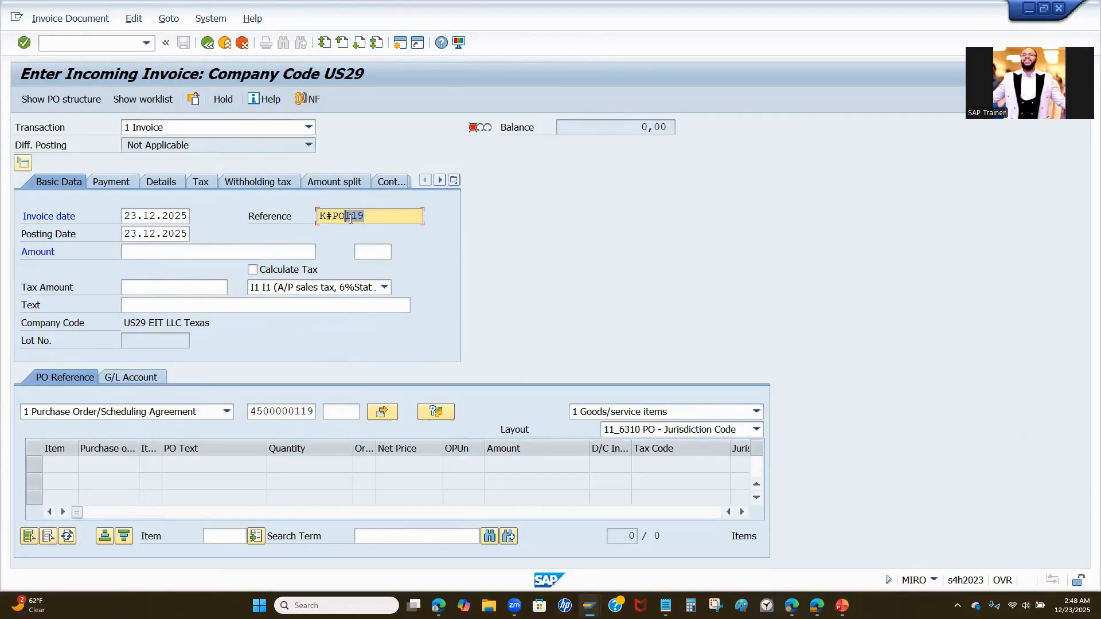
# - Activate tax calculation while loading the purchase order item, and set the header tax code to E0 (A/P sales tax, 0%)
pyautogui.click(253, 269)
pyautogui.press('Return')
pyautogui.click(384, 287)
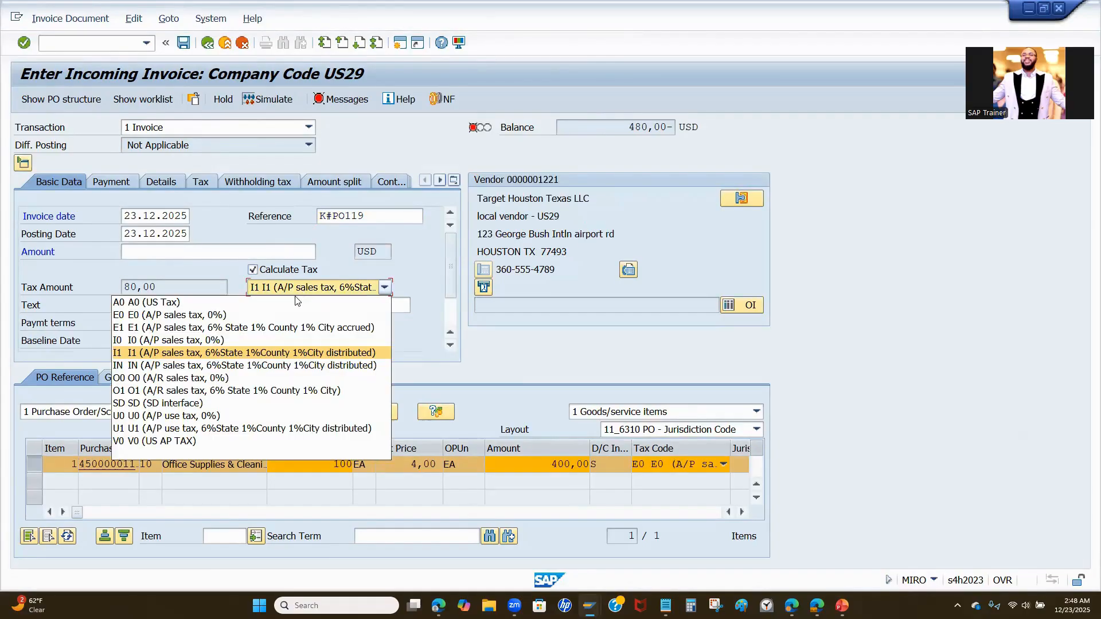
pyautogui.click(139, 316)
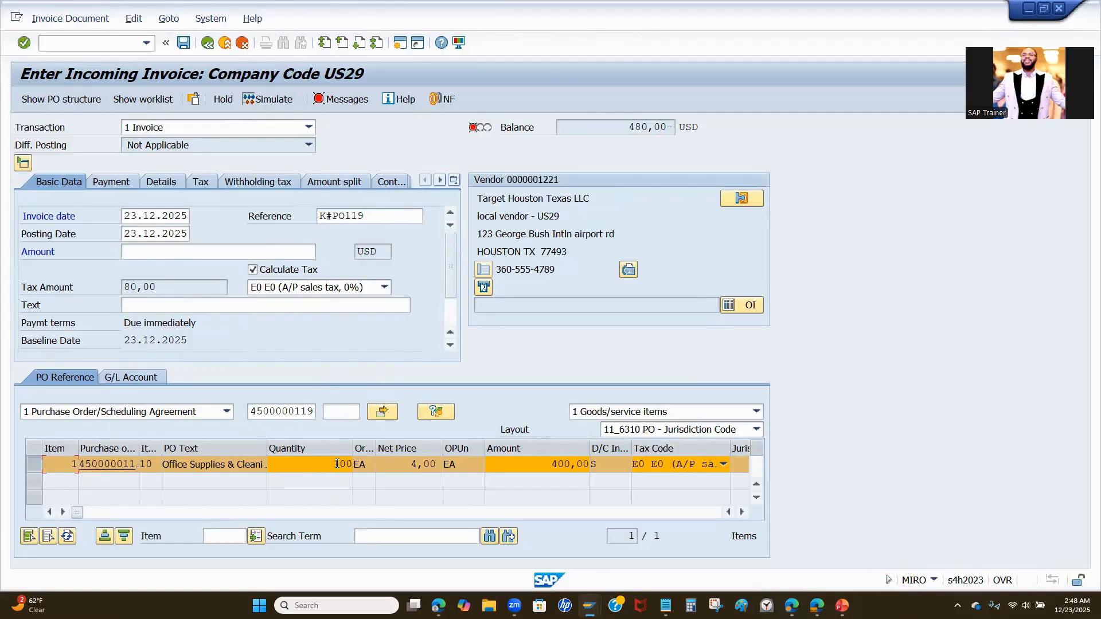
# - Check the item's net price, line amount and tax amount, and enter 480 as the gross invoice amount
pyautogui.moveTo(409, 466); pyautogui.dragTo(441, 466)
pyautogui.moveTo(547, 464); pyautogui.dragTo(600, 458)
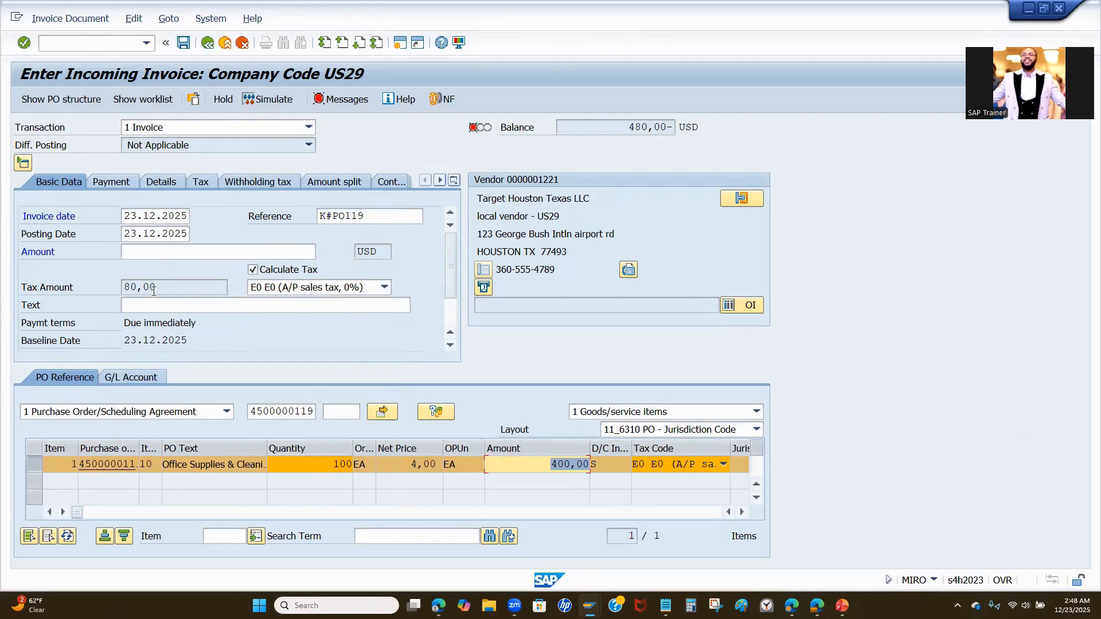
pyautogui.moveTo(174, 290); pyautogui.dragTo(76, 293)
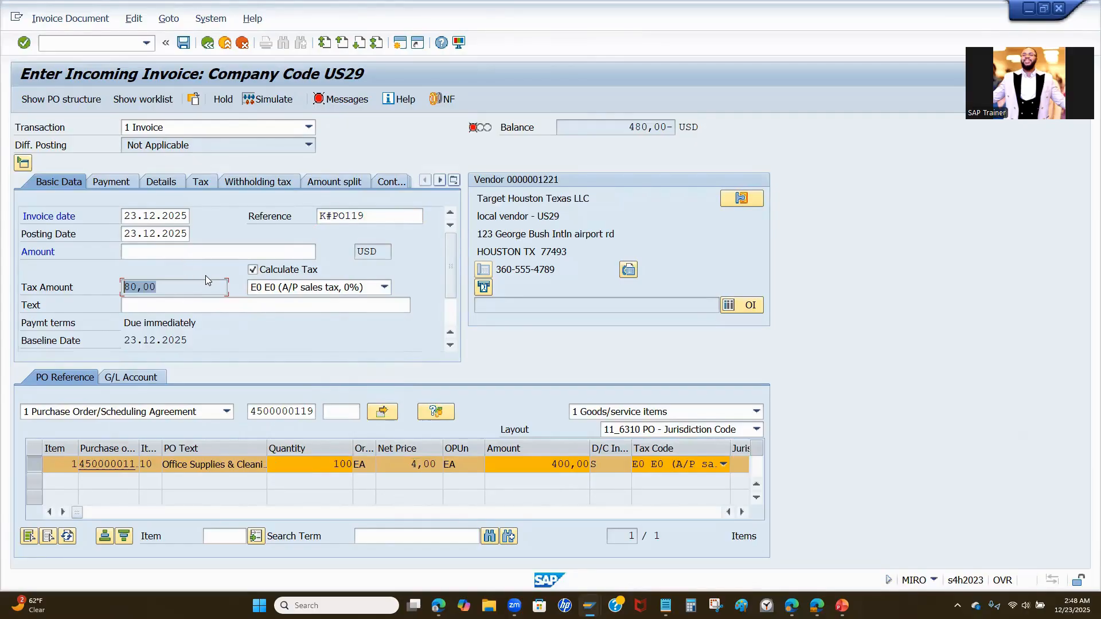
pyautogui.click(144, 253)
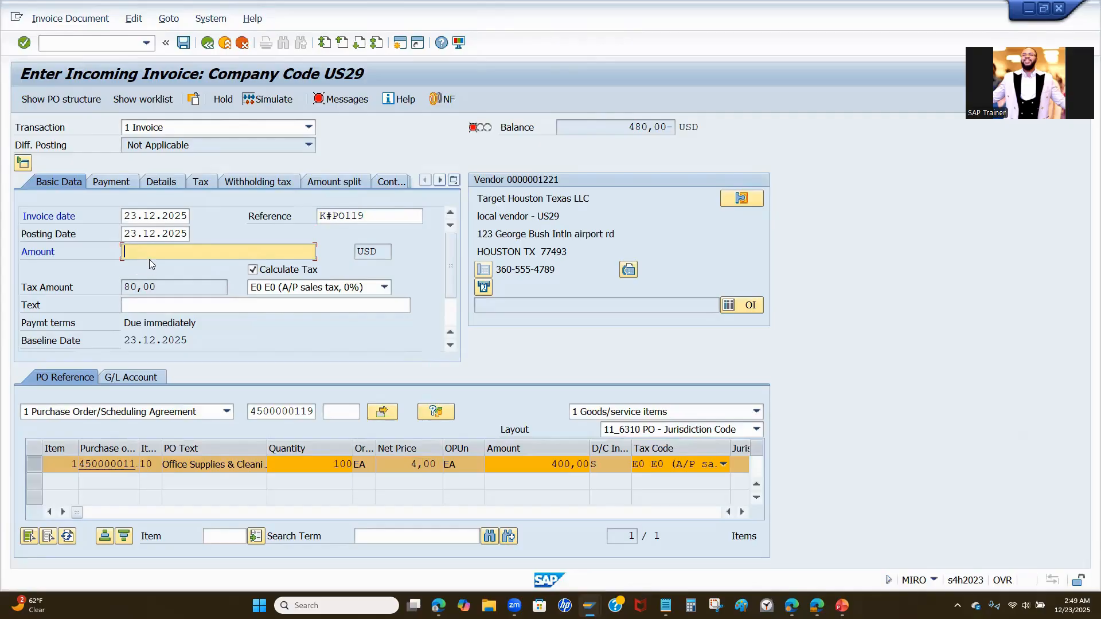
pyautogui.write('480')
pyautogui.press('Return')
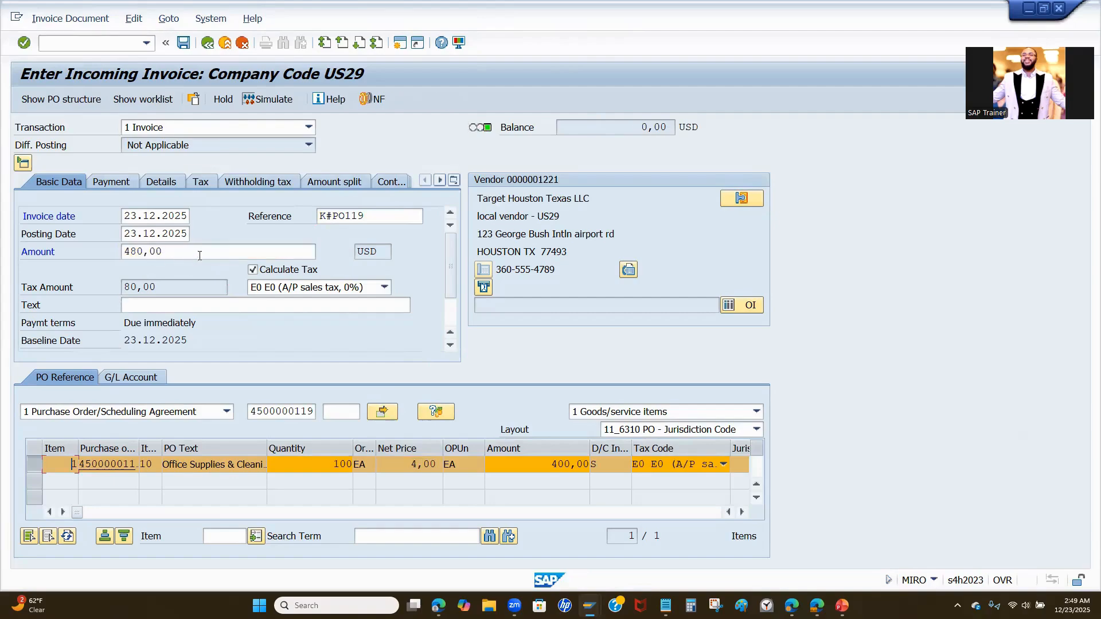
pyautogui.moveTo(172, 254); pyautogui.dragTo(105, 267)
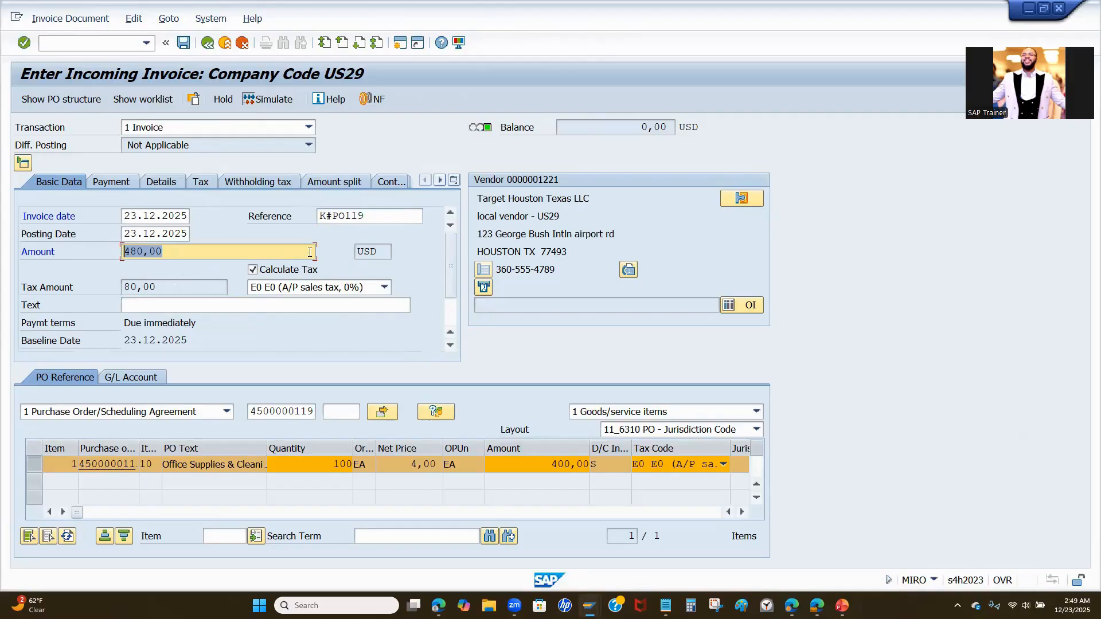
# - Simulate the invoice posting, widen the account description column and narrow the position column for reading
pyautogui.click(272, 100)
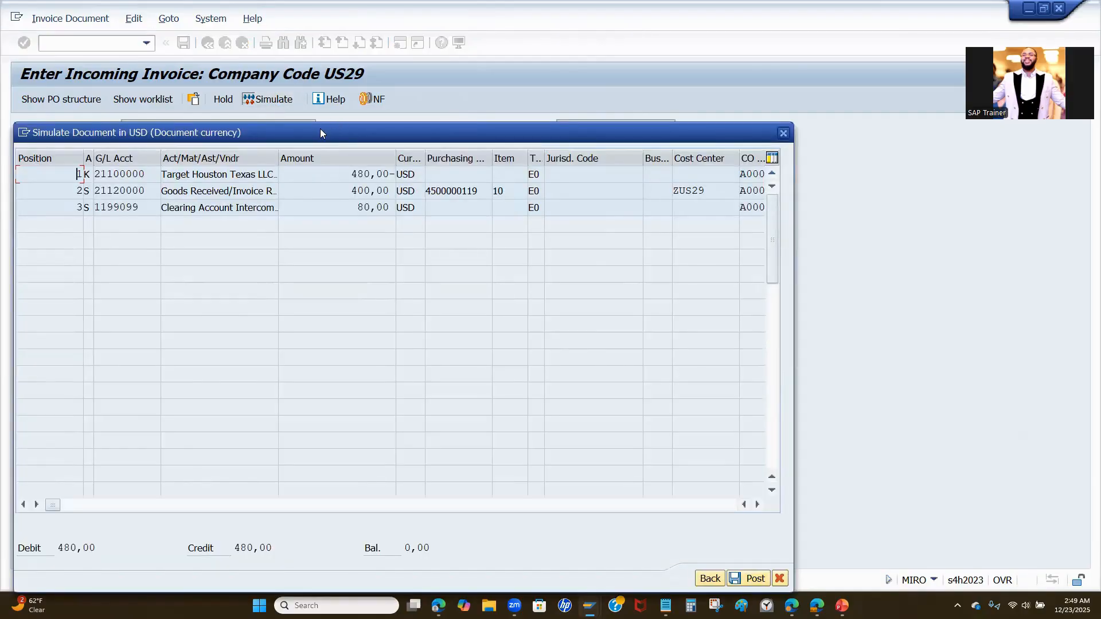
pyautogui.moveTo(320, 128); pyautogui.dragTo(420, 41)
pyautogui.moveTo(378, 77); pyautogui.dragTo(523, 77)
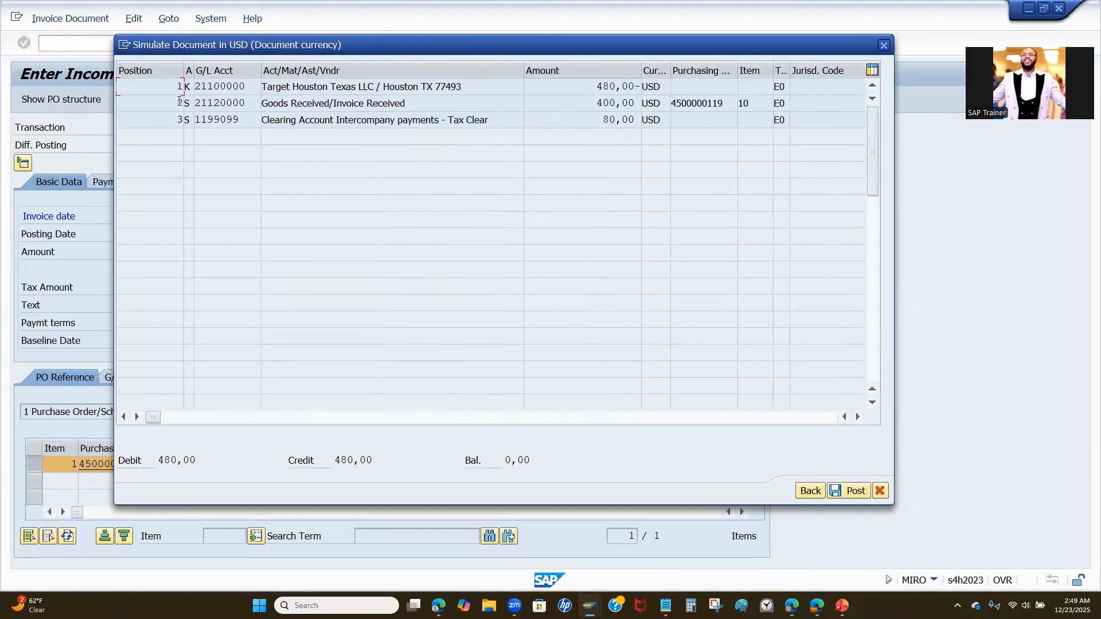
pyautogui.moveTo(184, 70); pyautogui.dragTo(153, 71)
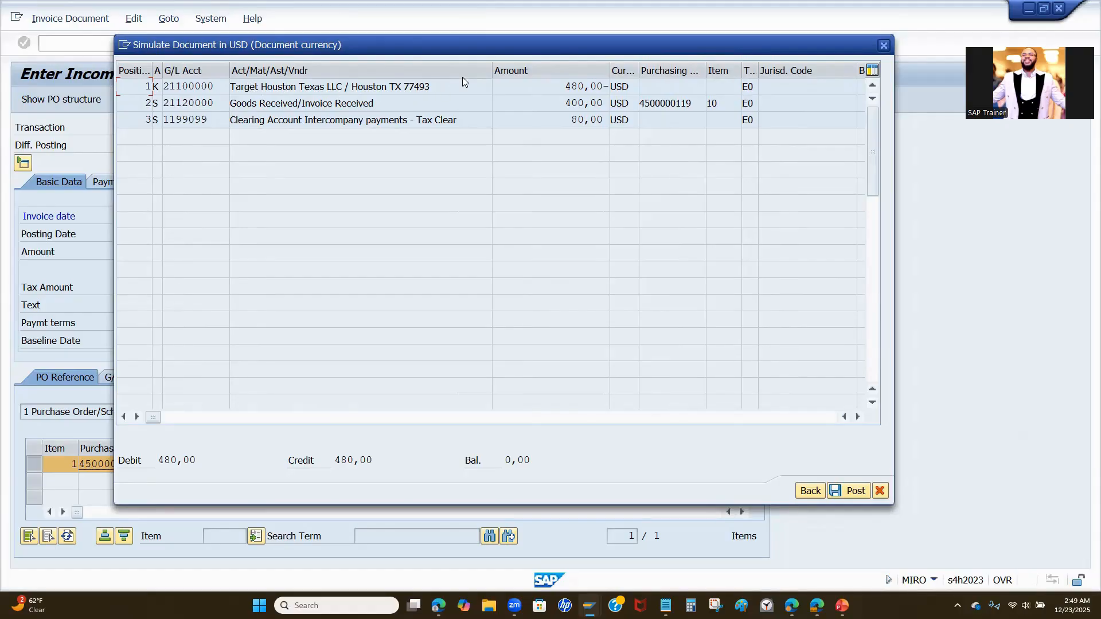
pyautogui.moveTo(458, 45); pyautogui.dragTo(462, 77)
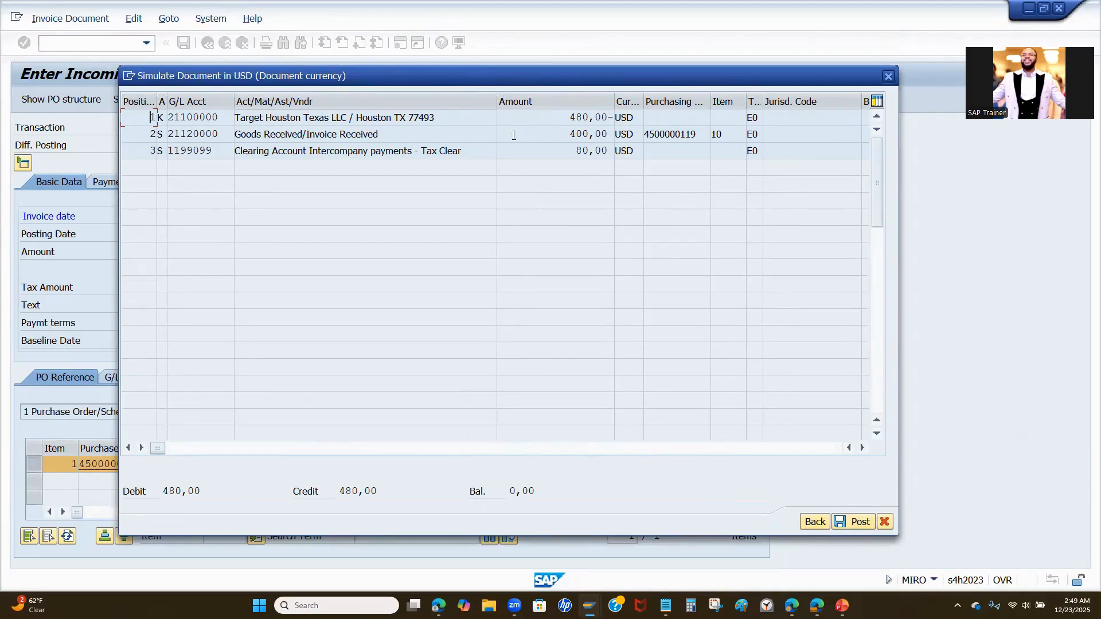
# - Examine the simulated lines' amounts, purchase order, cost center, CO area, quantity, plant and profit center
pyautogui.moveTo(569, 118); pyautogui.dragTo(614, 117)
pyautogui.moveTo(561, 133); pyautogui.dragTo(640, 130)
pyautogui.moveTo(702, 135); pyautogui.dragTo(643, 135)
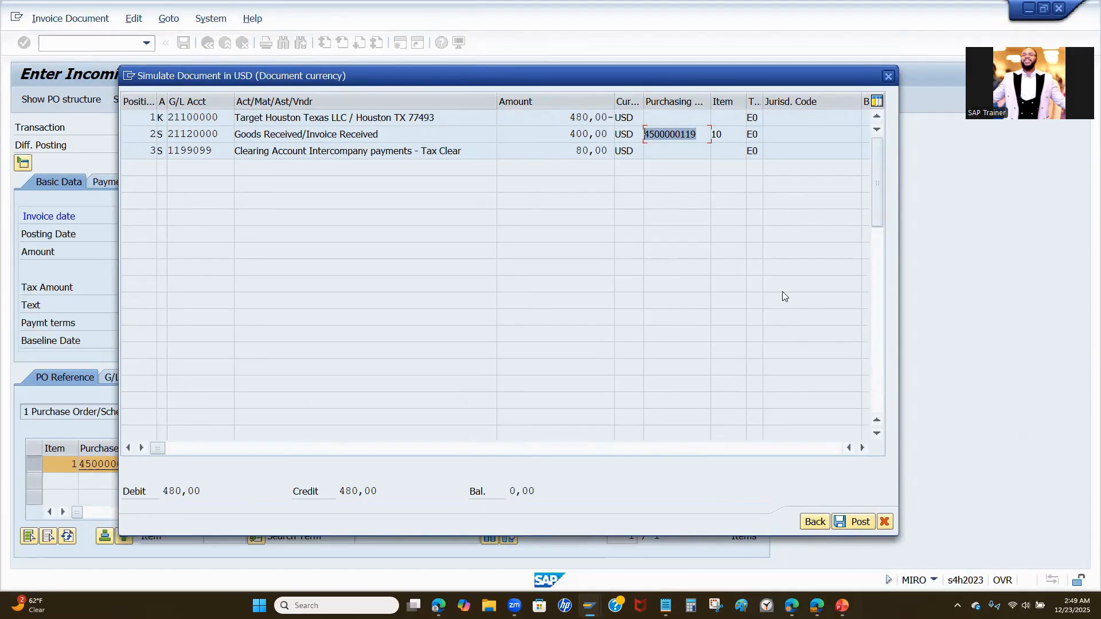
pyautogui.click(863, 447)
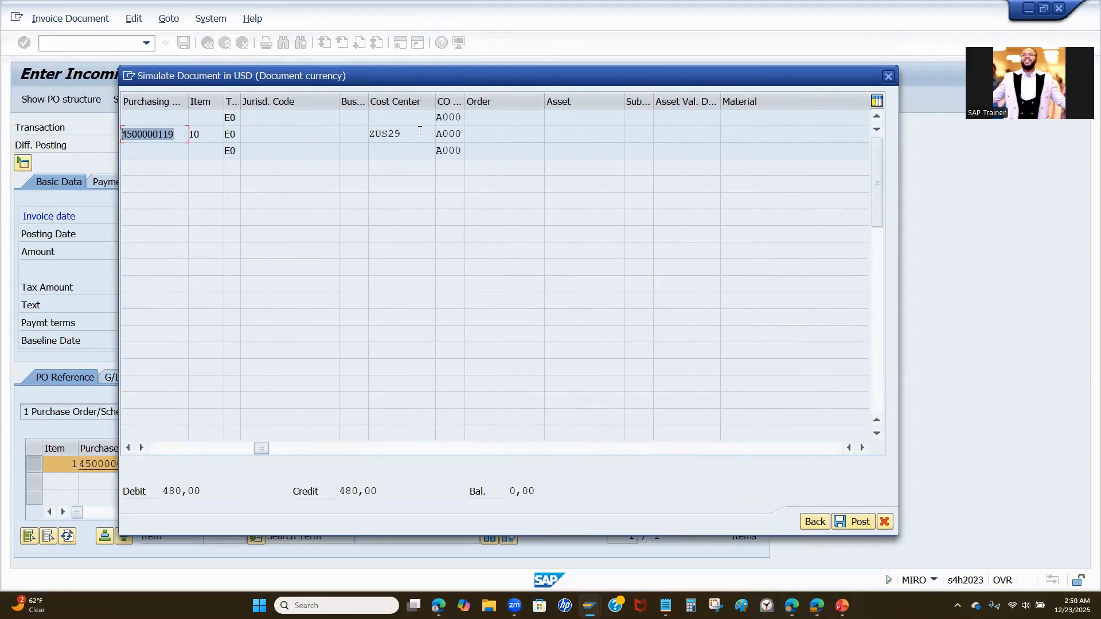
pyautogui.moveTo(410, 132); pyautogui.dragTo(368, 140)
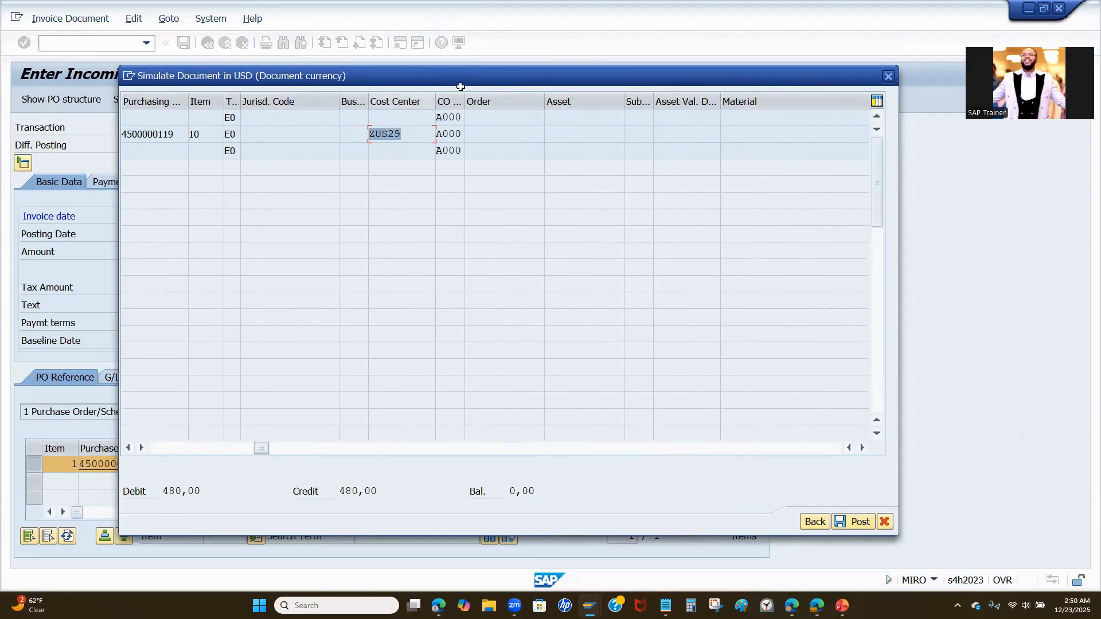
pyautogui.moveTo(465, 102); pyautogui.dragTo(534, 101)
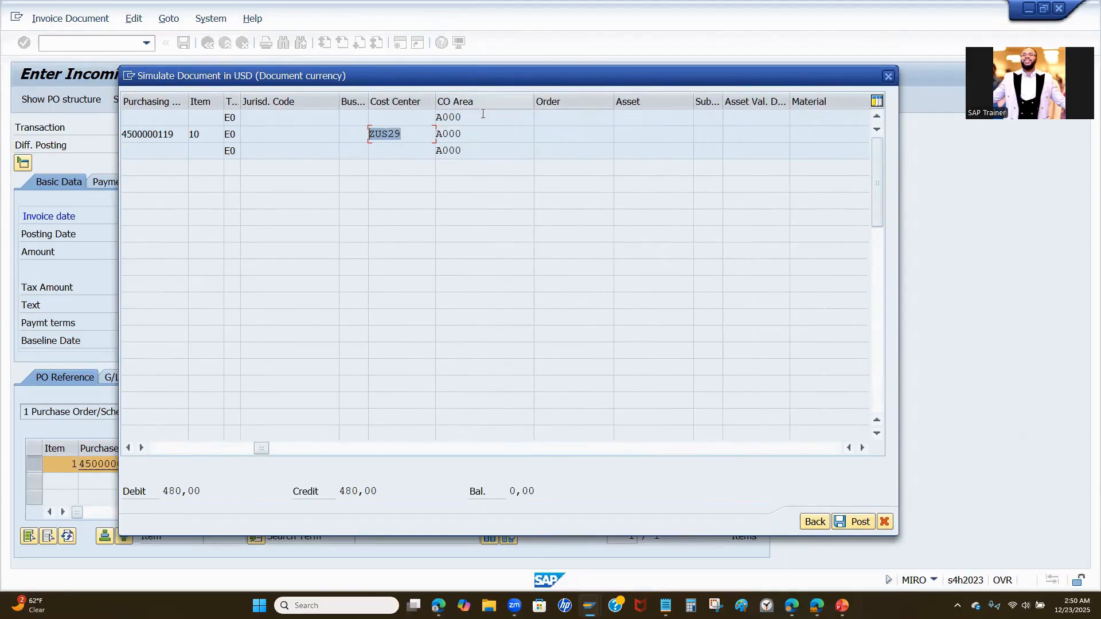
pyautogui.moveTo(473, 133); pyautogui.dragTo(436, 136)
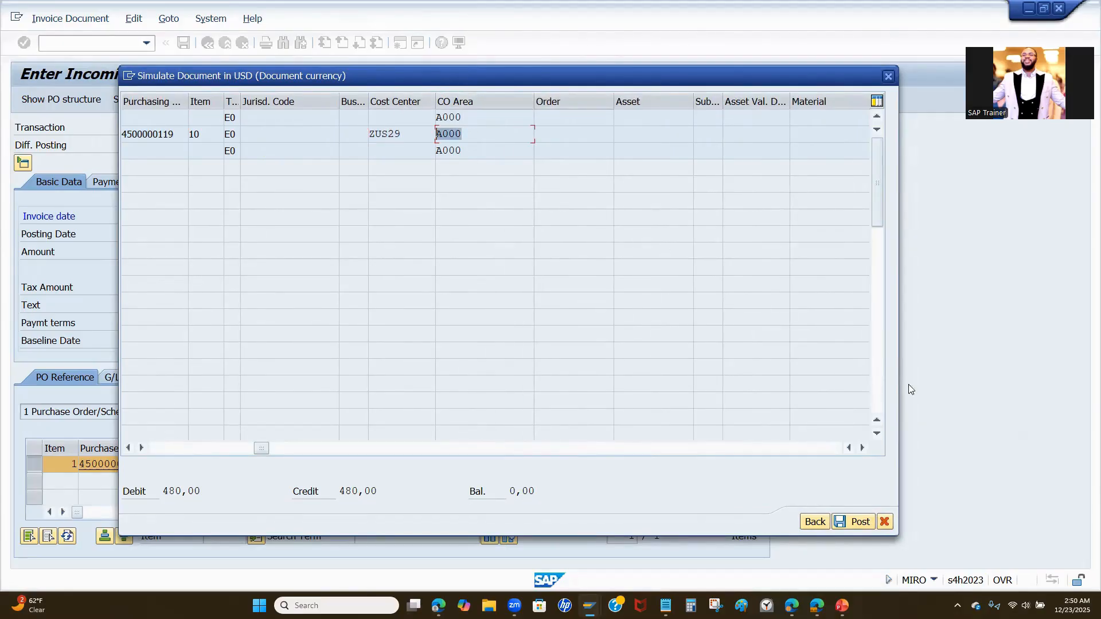
pyautogui.click(864, 449)
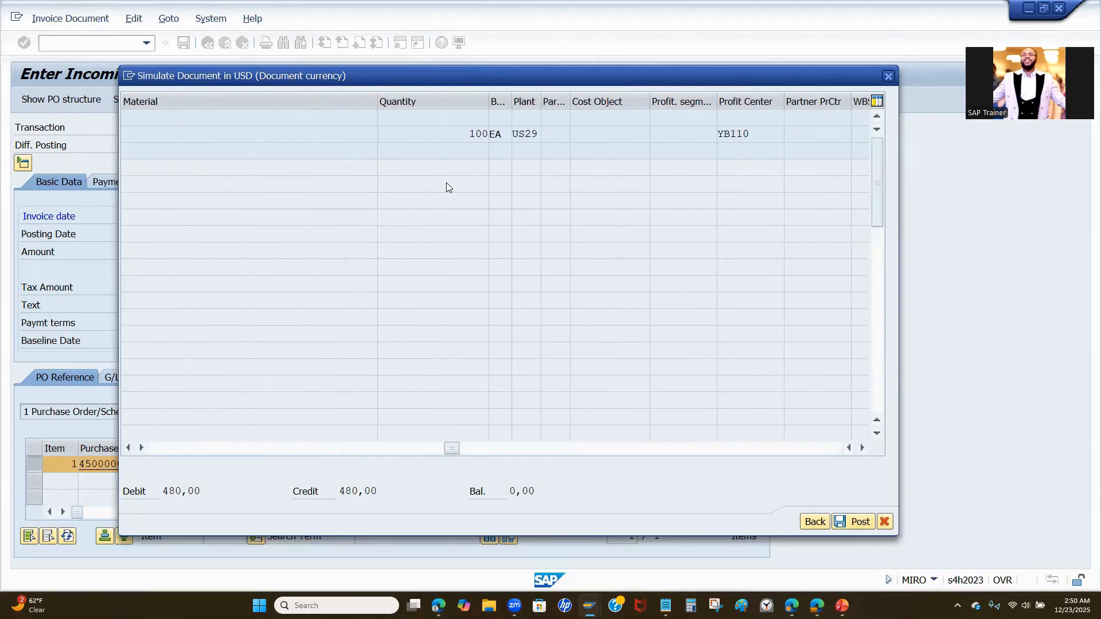
pyautogui.moveTo(452, 134); pyautogui.dragTo(512, 135)
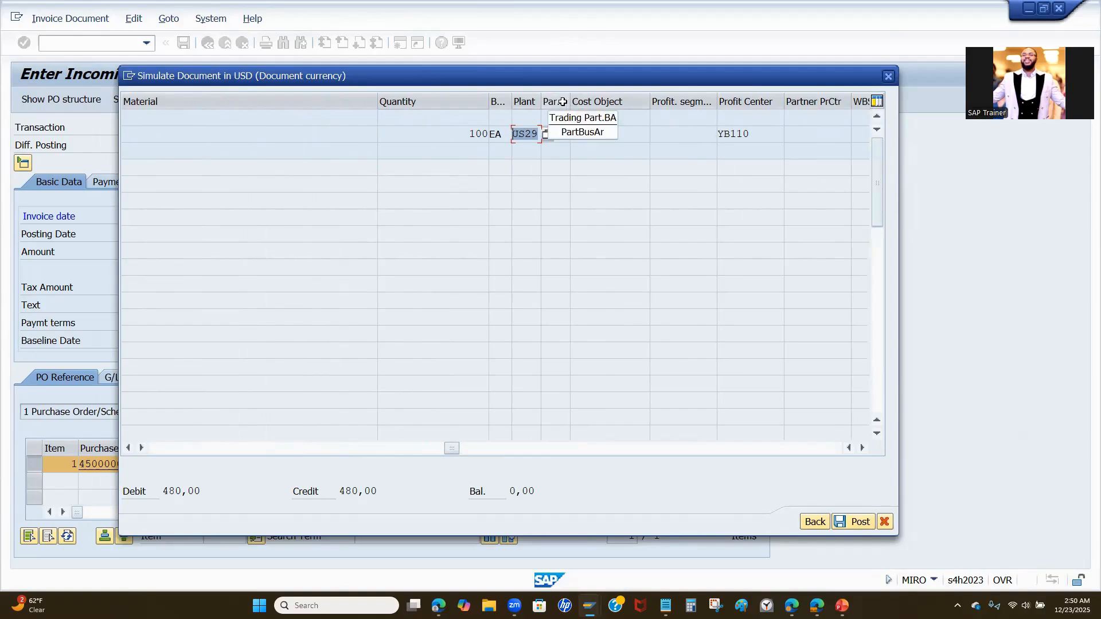
pyautogui.moveTo(748, 137); pyautogui.dragTo(718, 137)
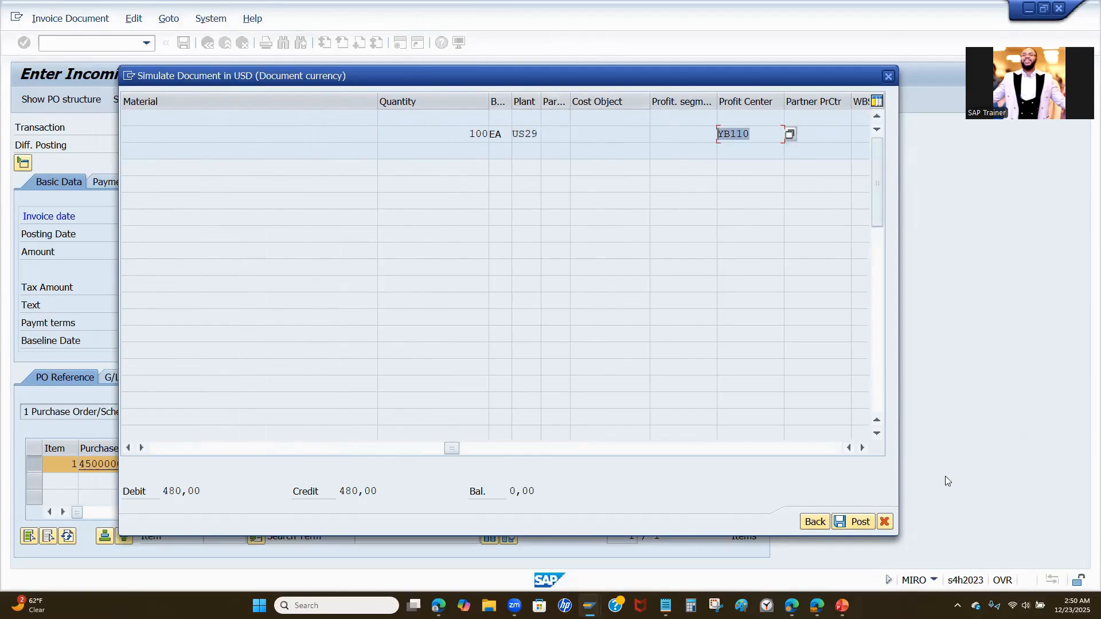
# - Examine the posting keys of the simulated lines, widening their columns, and look through the remaining fields before returning to the first columns
pyautogui.click(863, 449)
pyautogui.click(862, 449)
pyautogui.click(863, 450)
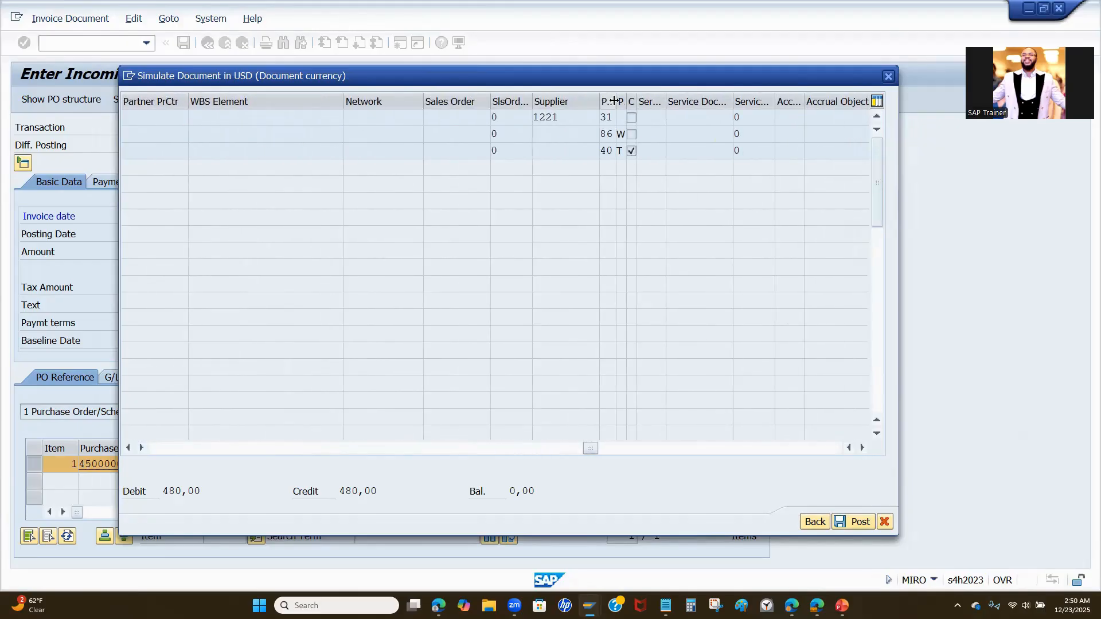
pyautogui.moveTo(626, 102); pyautogui.dragTo(671, 103)
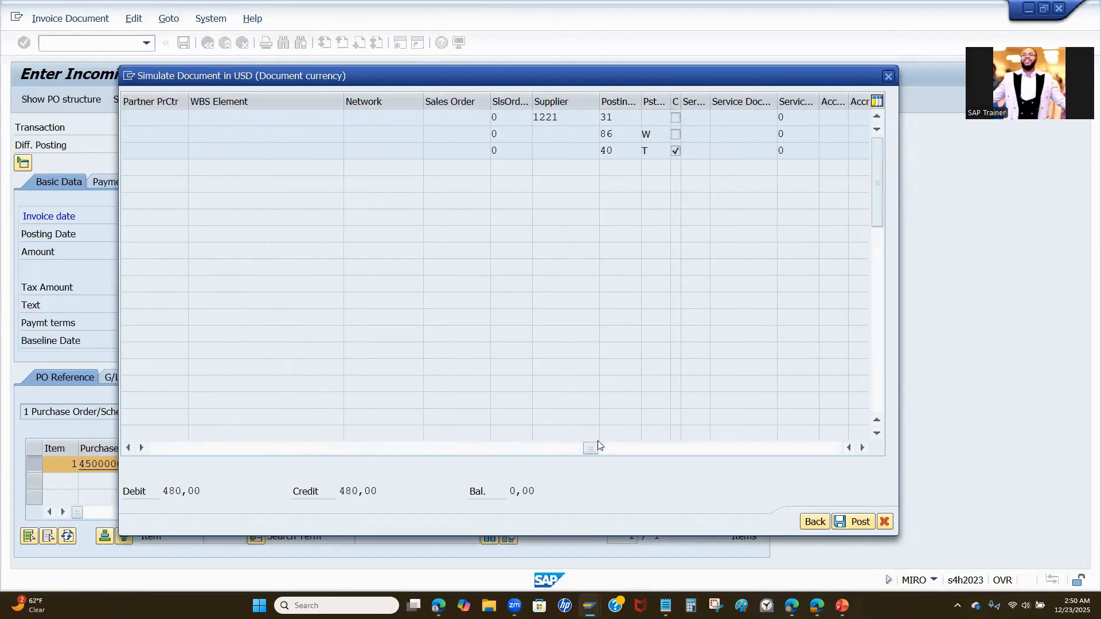
pyautogui.click(860, 448)
pyautogui.click(861, 448)
pyautogui.click(861, 447)
pyautogui.click(860, 450)
pyautogui.click(860, 450)
pyautogui.moveTo(761, 447); pyautogui.dragTo(150, 438)
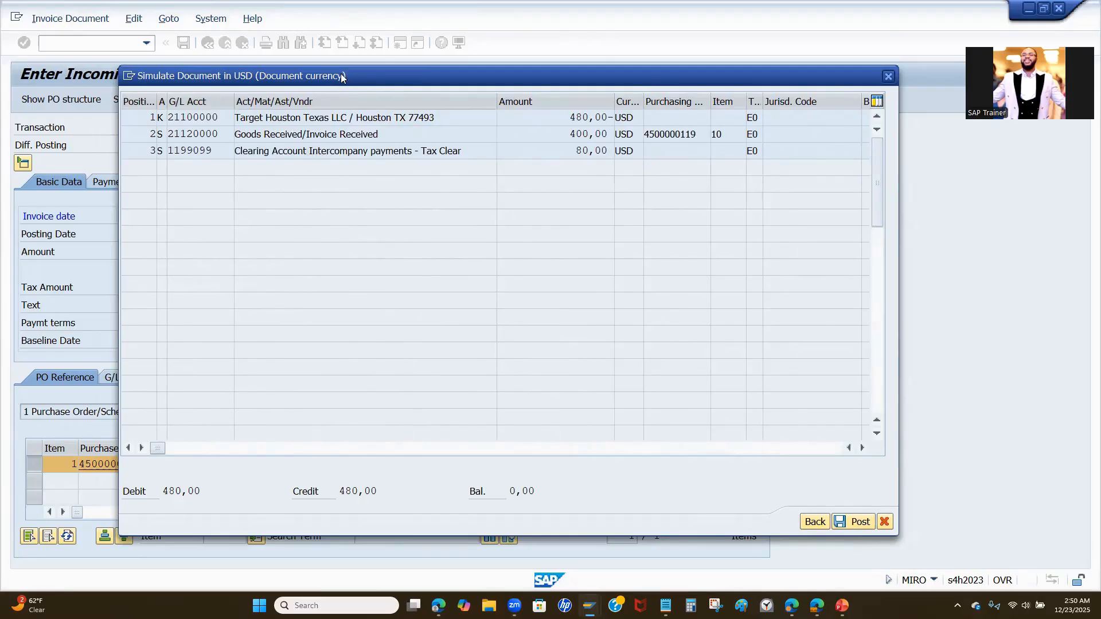
# - Check the tax clearing line and the debit, credit and balance totals of the simulation, and post the invoice
pyautogui.moveTo(341, 76); pyautogui.dragTo(463, 94)
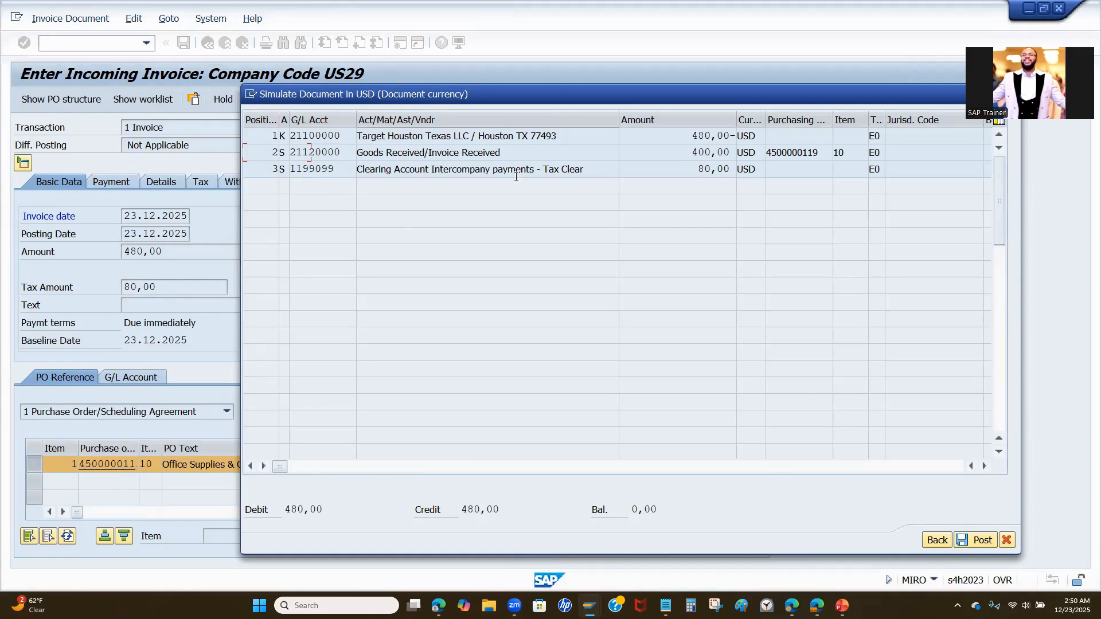
pyautogui.moveTo(588, 167); pyautogui.dragTo(319, 164)
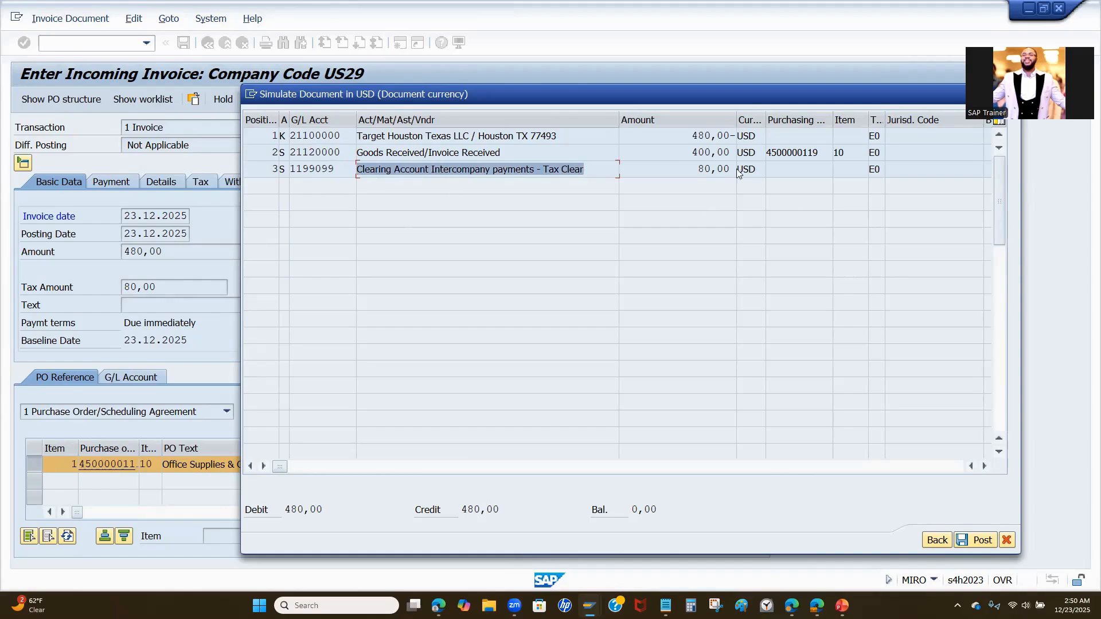
pyautogui.doubleClick(713, 172)
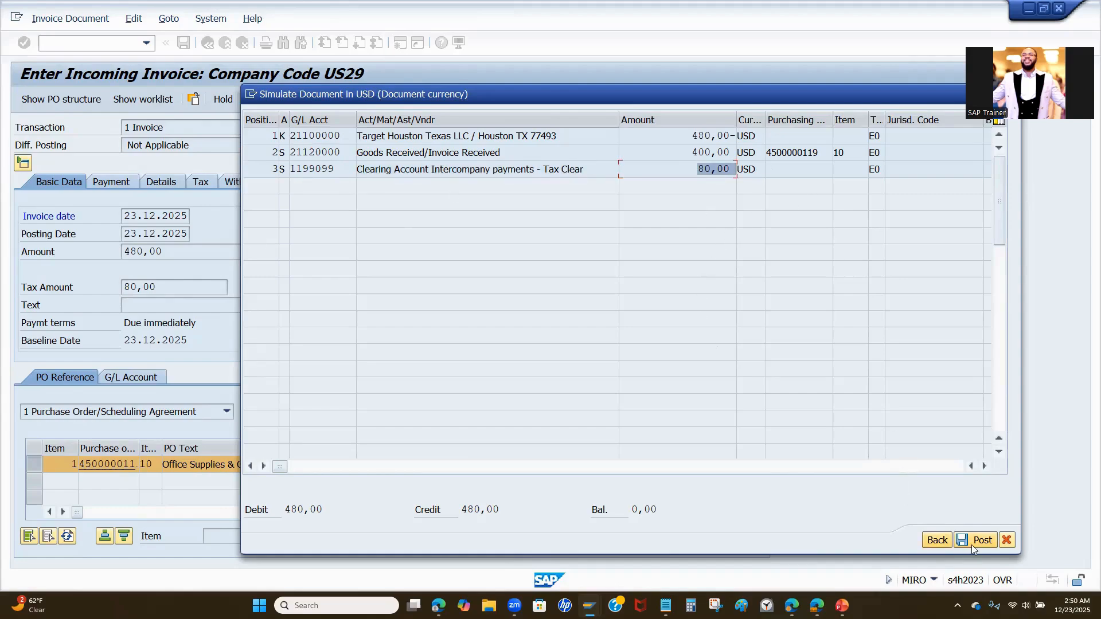
pyautogui.moveTo(319, 513); pyautogui.dragTo(284, 510)
pyautogui.doubleClick(500, 511)
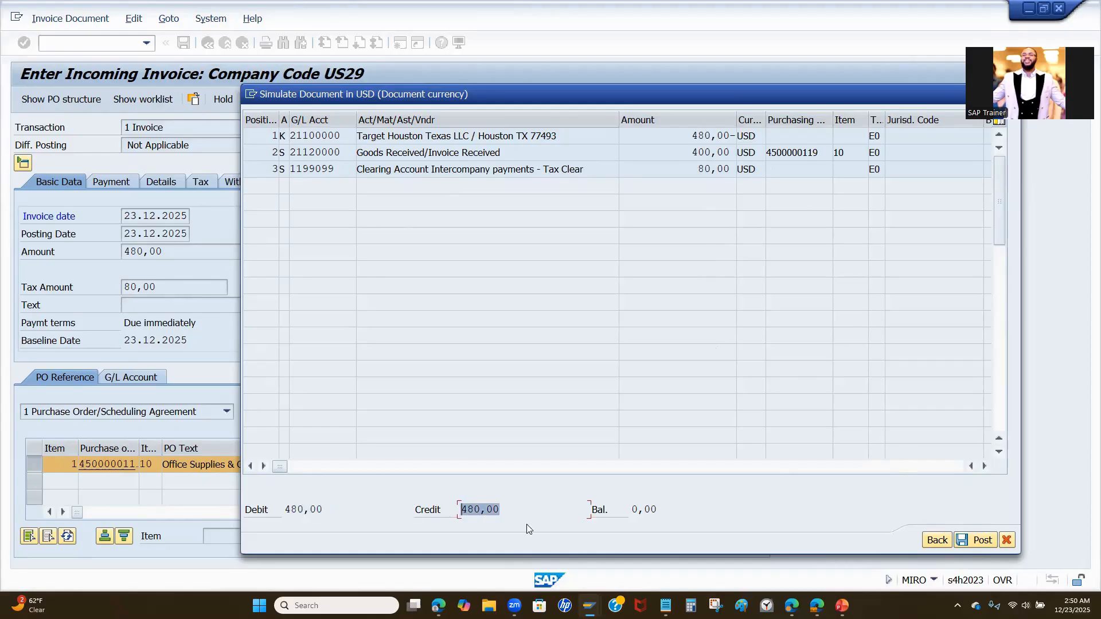
pyautogui.doubleClick(664, 512)
pyautogui.click(975, 540)
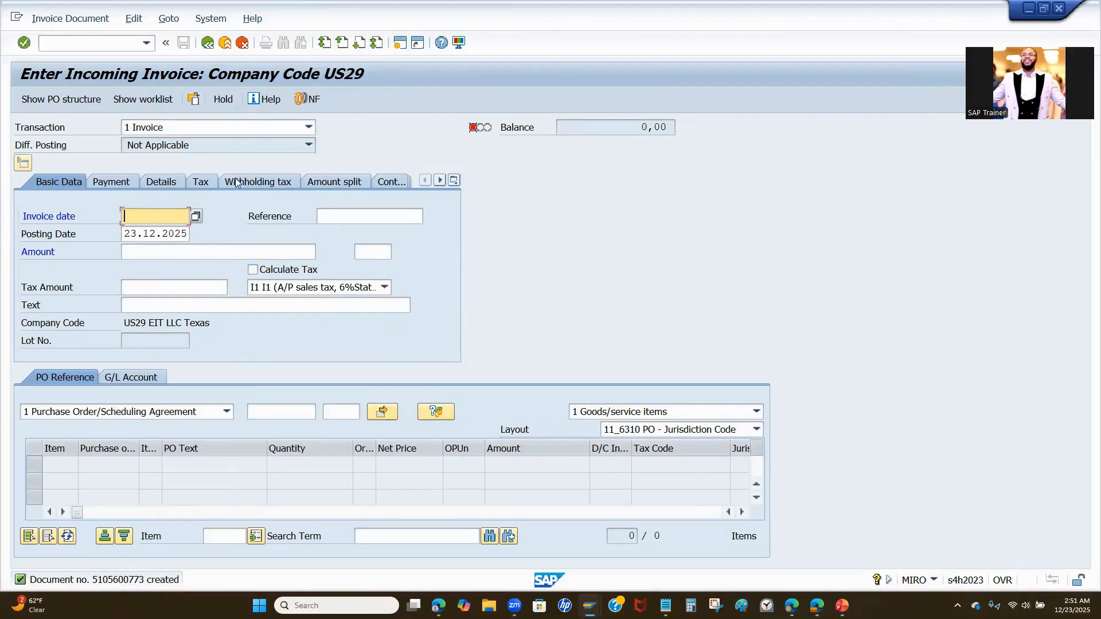
# - Open the details of the posting message, copy the new invoice document number and close the help window
pyautogui.doubleClick(154, 581)
pyautogui.moveTo(155, 73); pyautogui.dragTo(94, 73)
pyautogui.hotkey('ctrl', 'c')
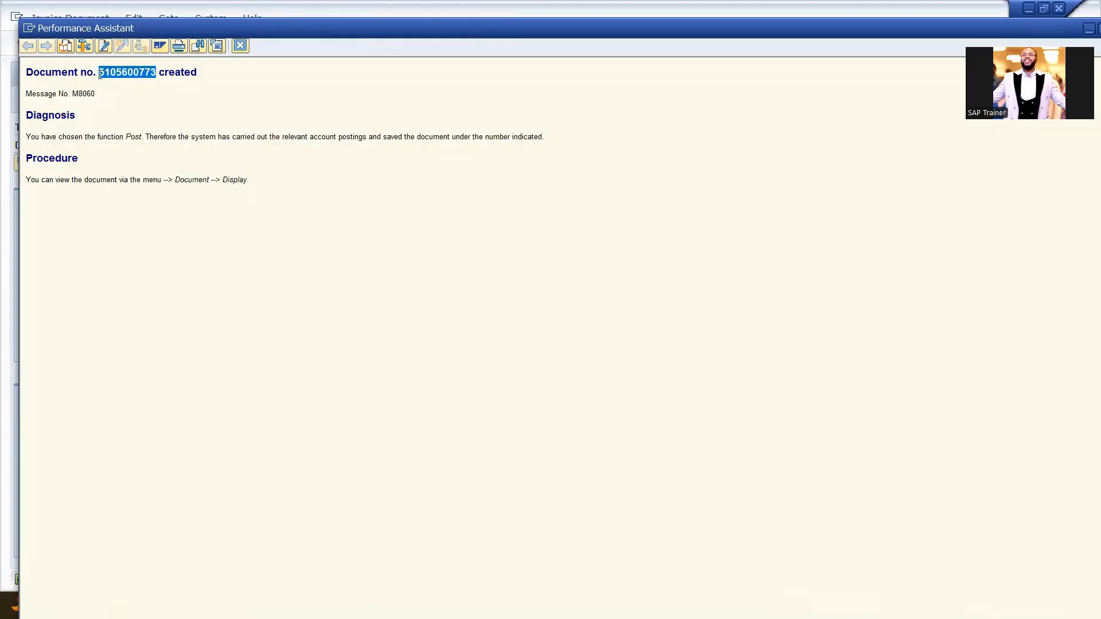
pyautogui.moveTo(365, 27); pyautogui.dragTo(284, 55)
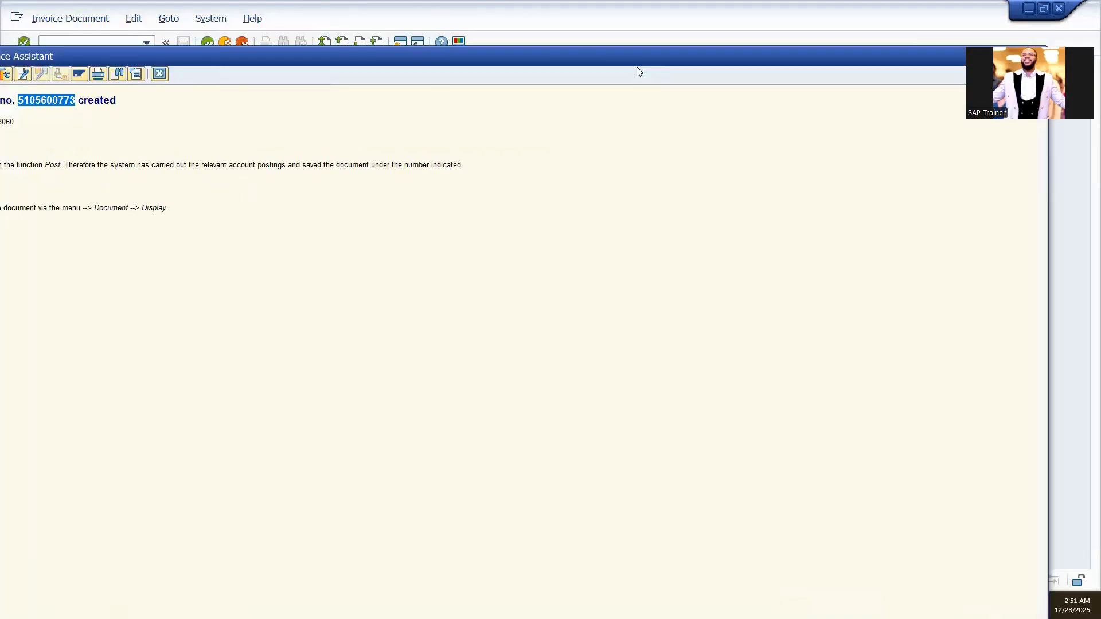
pyautogui.moveTo(631, 57); pyautogui.dragTo(623, 179)
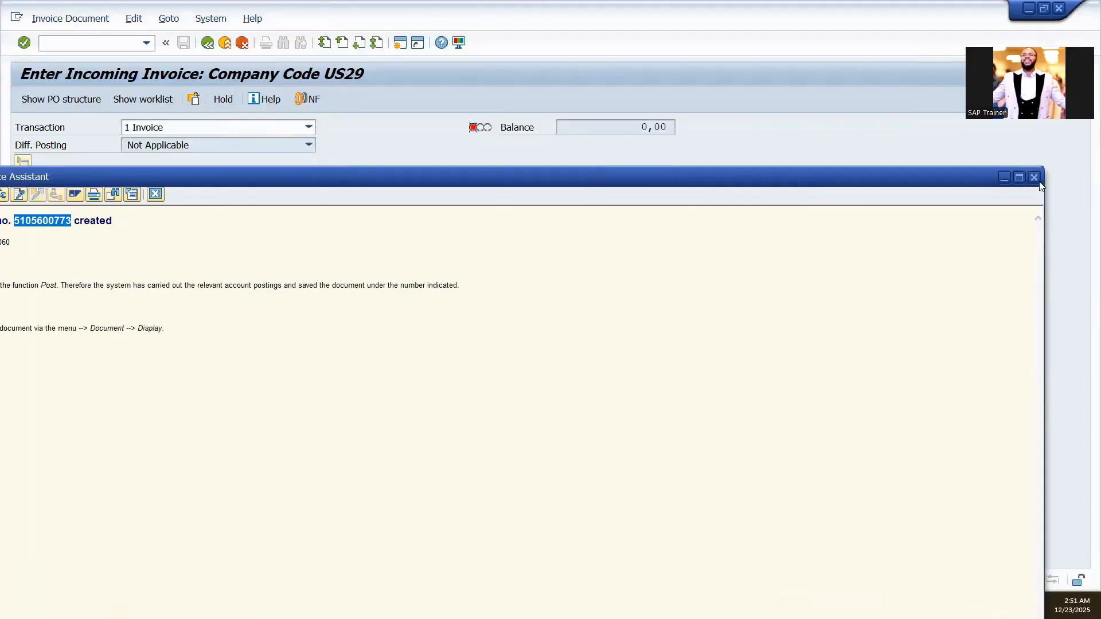
pyautogui.click(103, 19)
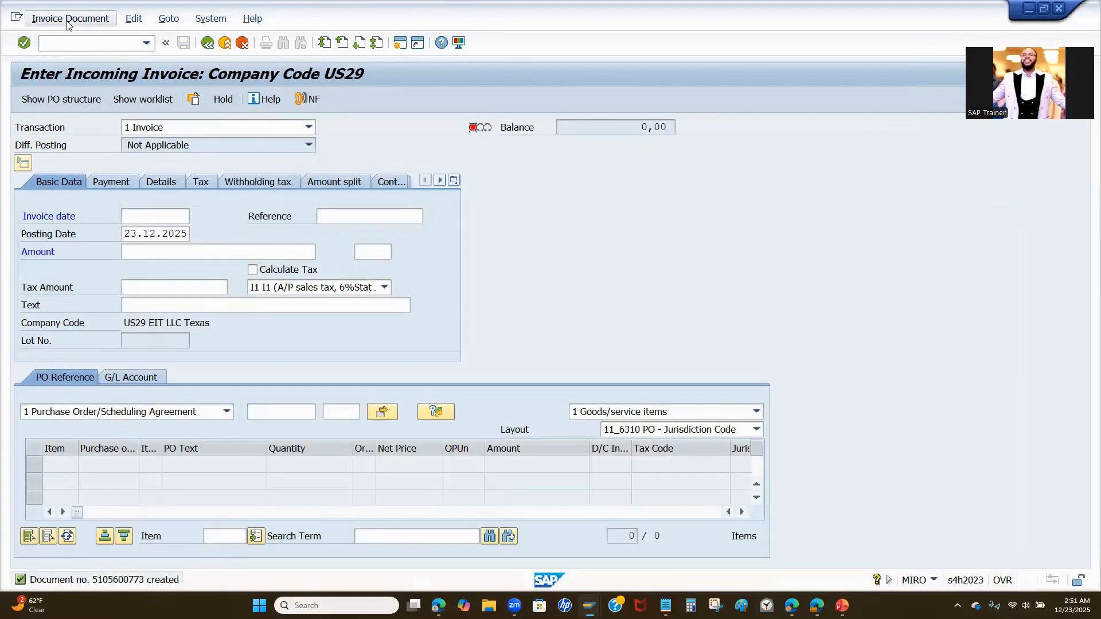
# - Display the posted invoice document using the copied document number and fiscal year 2025
pyautogui.click(68, 21)
pyautogui.click(63, 37)
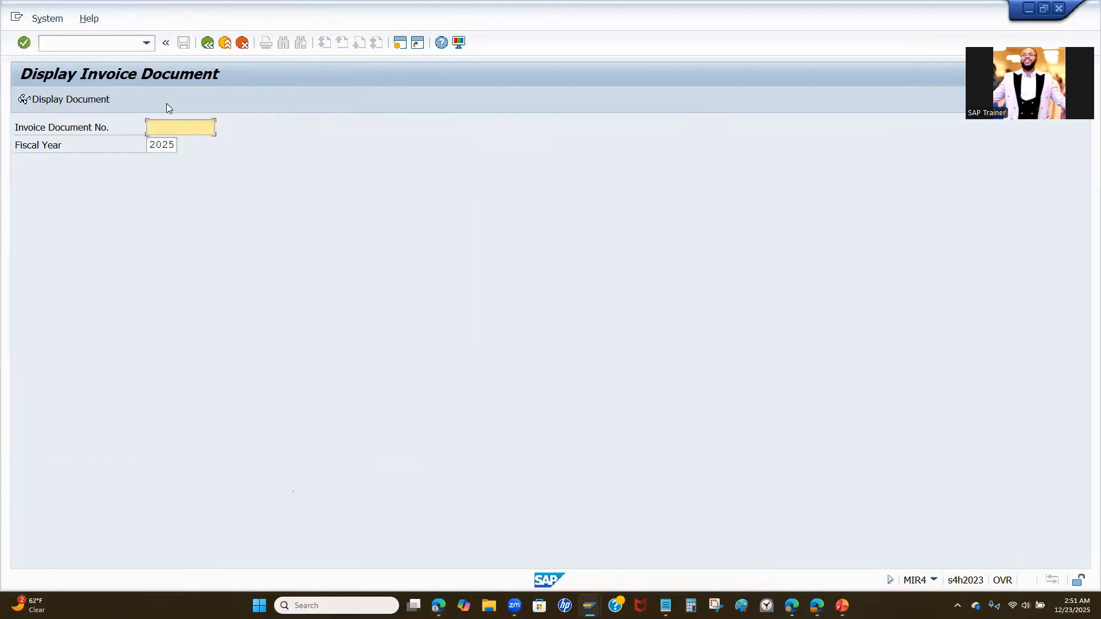
pyautogui.hotkey('ctrl', 'v')
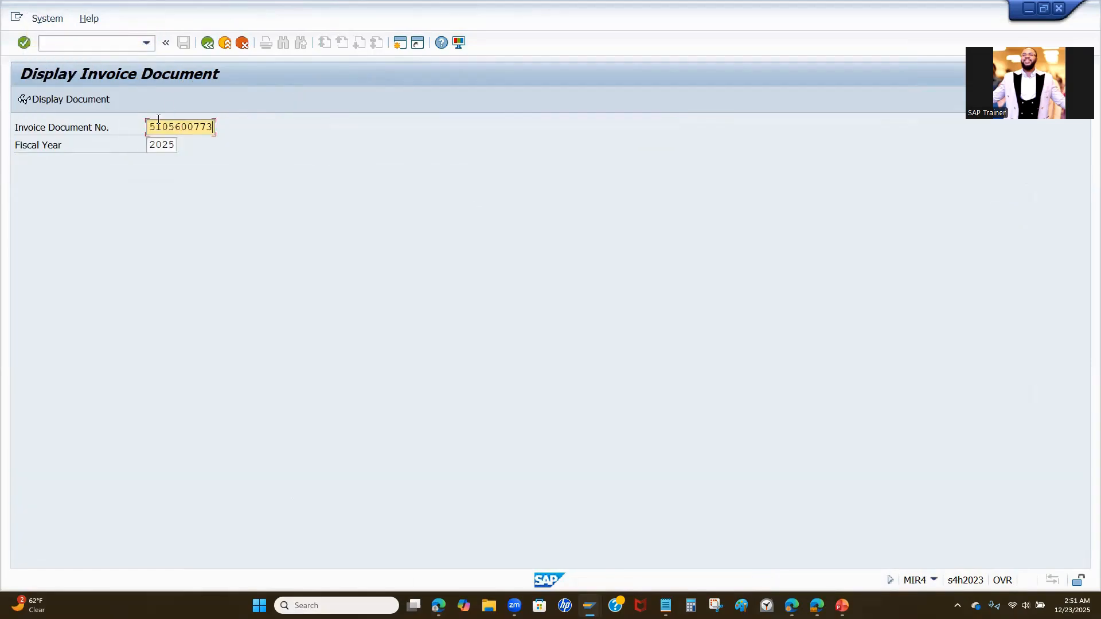
pyautogui.click(64, 101)
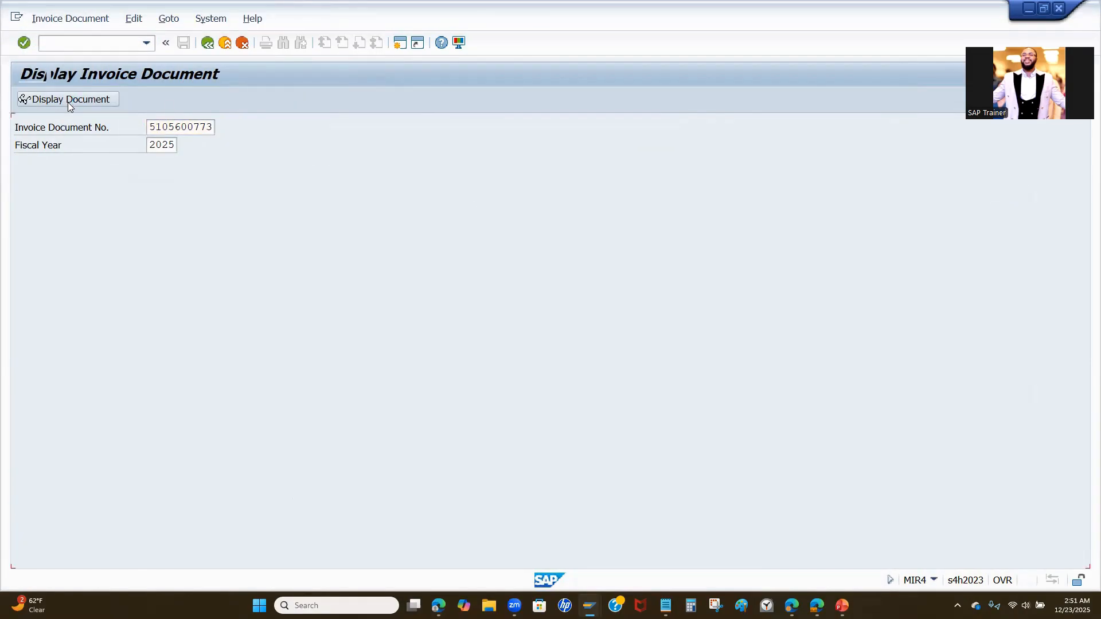